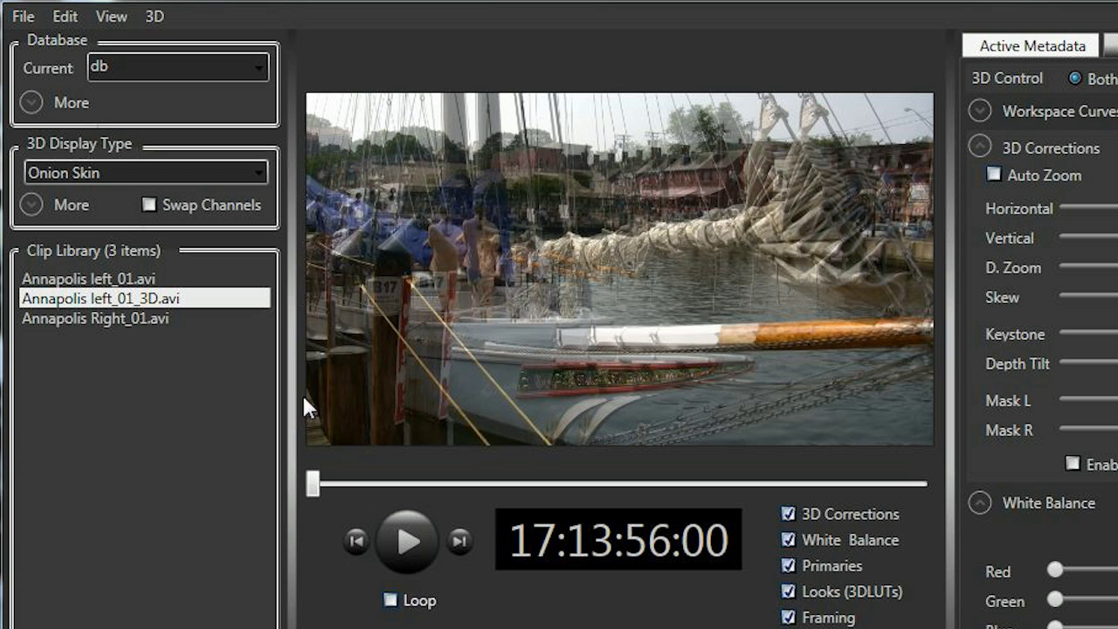
Step: Move the playhead of Annapolis left_01_3D.avi forward to about 17:14:09:24
{"action": "left_click_drag", "start_coordinate": [313, 485], "coordinate": [369, 487]}
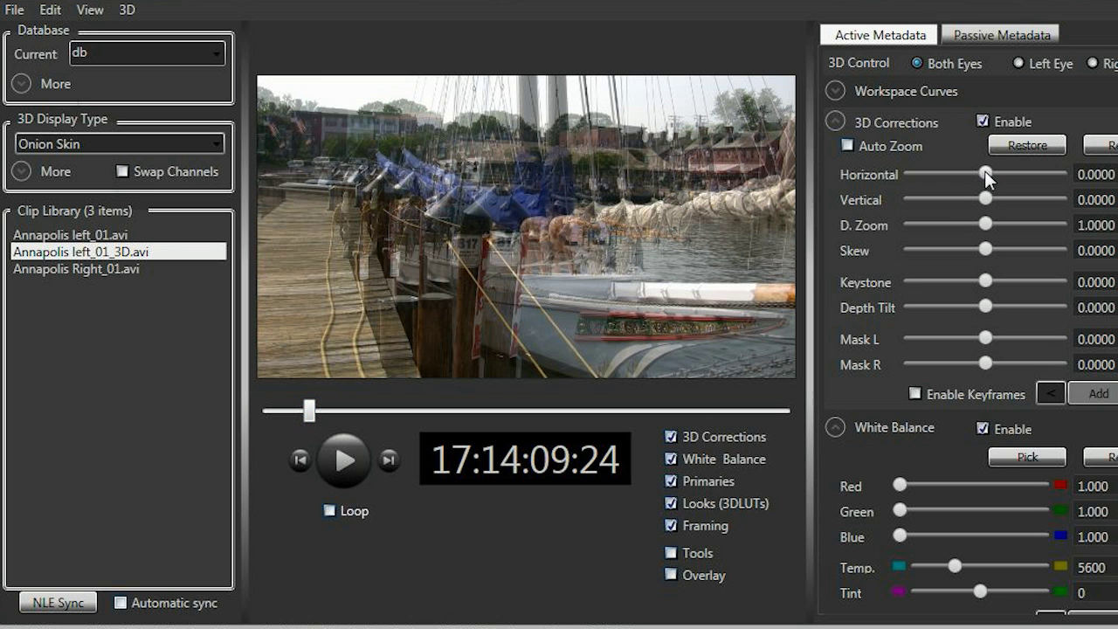
{"action": "left_click_drag", "start_coordinate": [985, 174], "coordinate": [994, 200]}
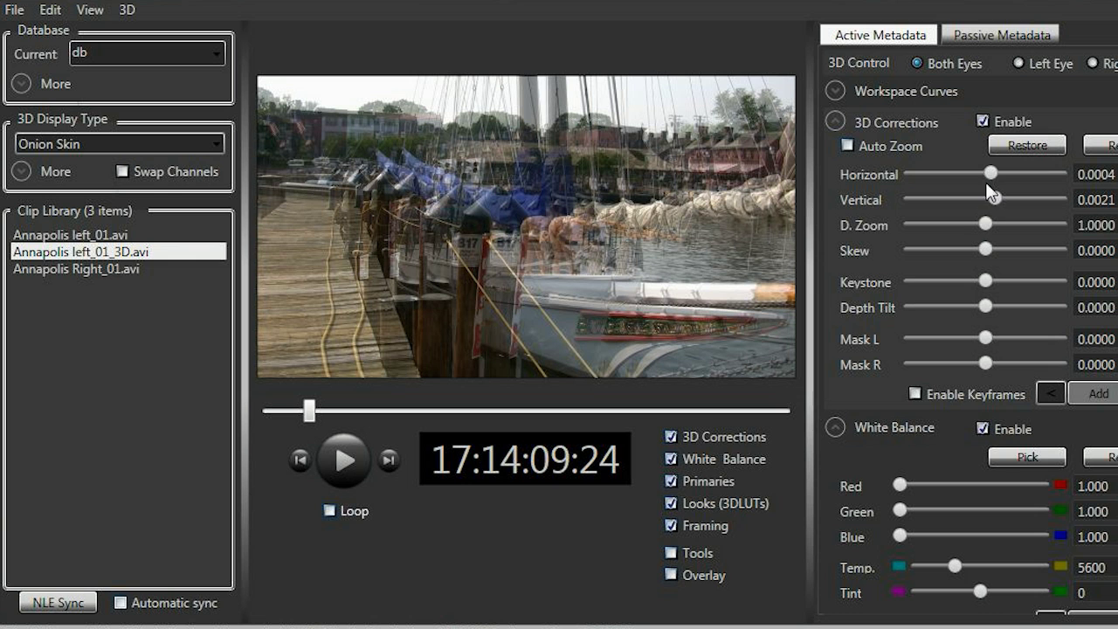
{"action": "left_click_drag", "start_coordinate": [988, 174], "coordinate": [959, 175]}
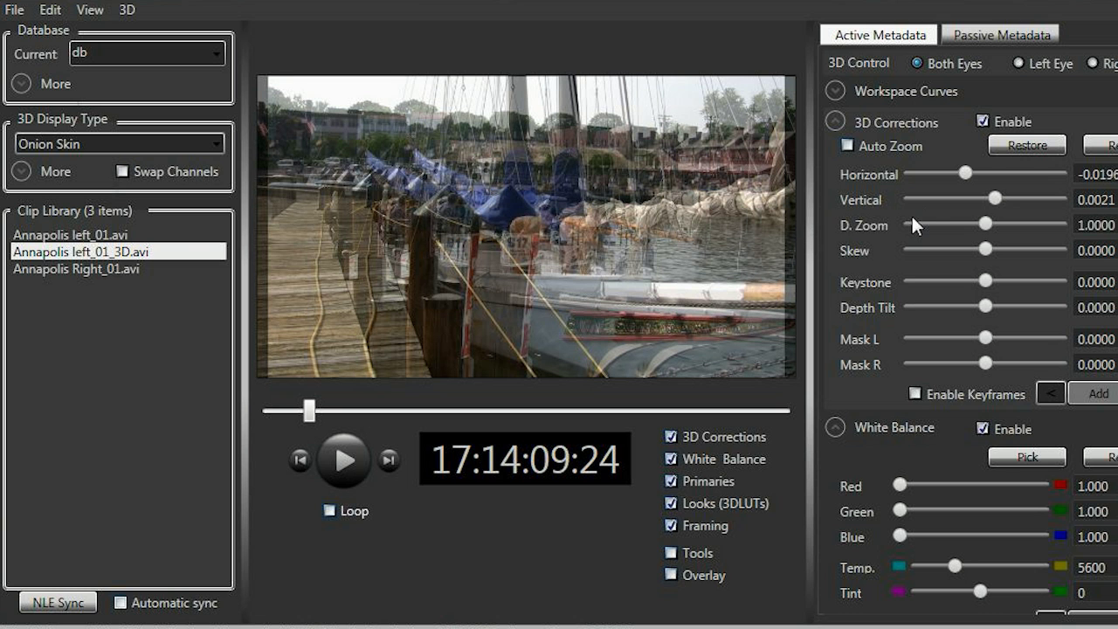
{"action": "mouse_move", "coordinate": [985, 218]}
{"action": "left_mouse_down"}
{"action": "mouse_move", "coordinate": [1000, 220]}
{"action": "mouse_move", "coordinate": [943, 224]}
{"action": "mouse_move", "coordinate": [968, 226]}
{"action": "left_mouse_up"}
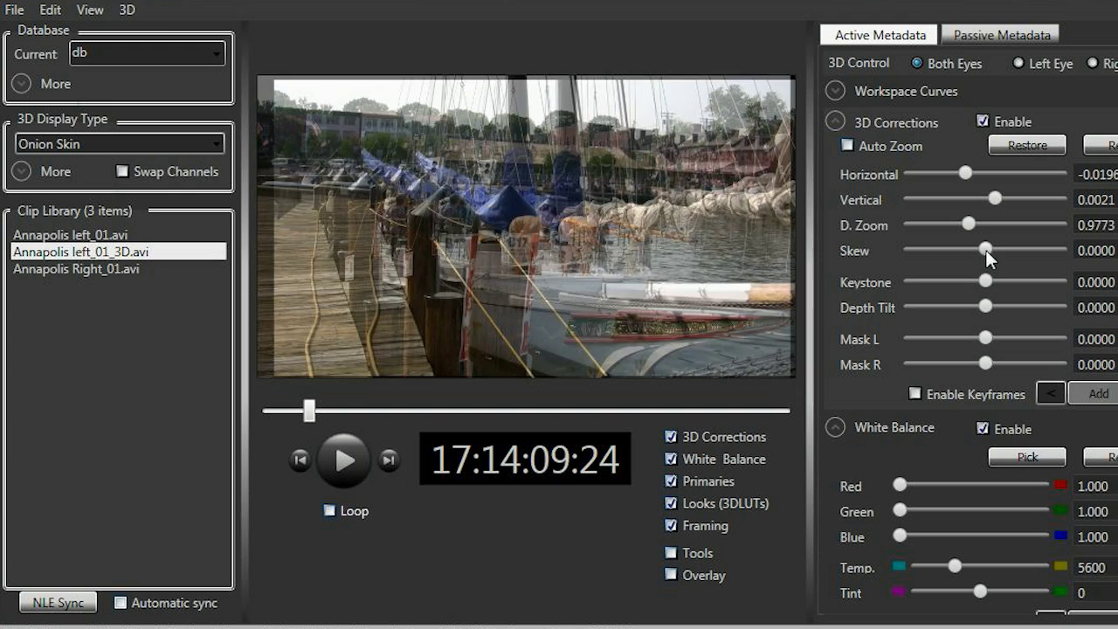
{"action": "left_click_drag", "start_coordinate": [985, 249], "coordinate": [972, 308]}
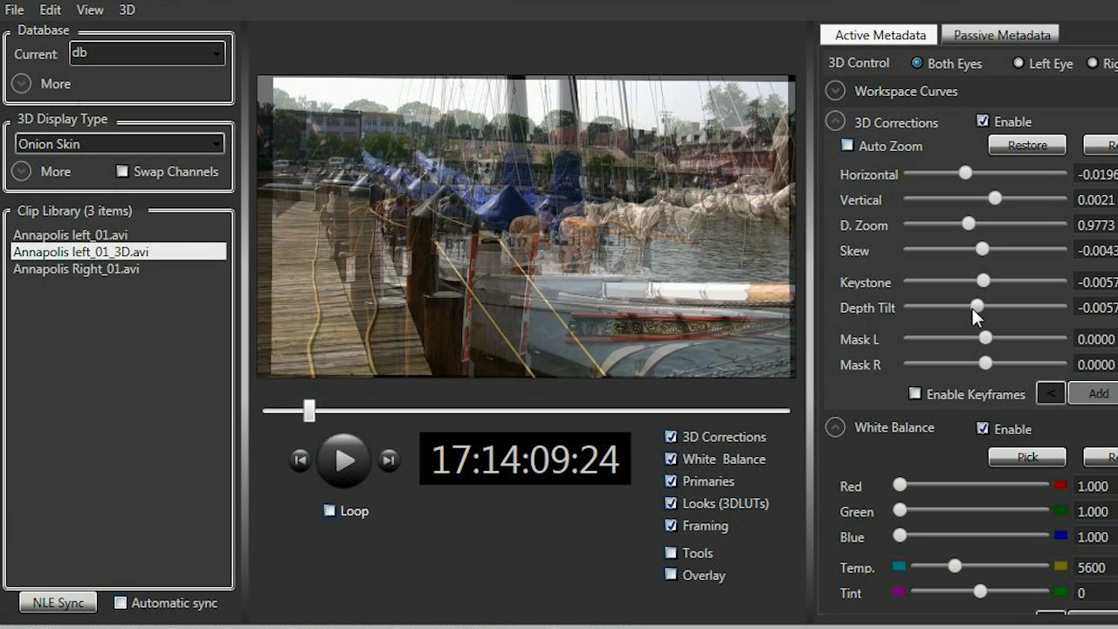
{"action": "left_click", "coordinate": [1108, 145]}
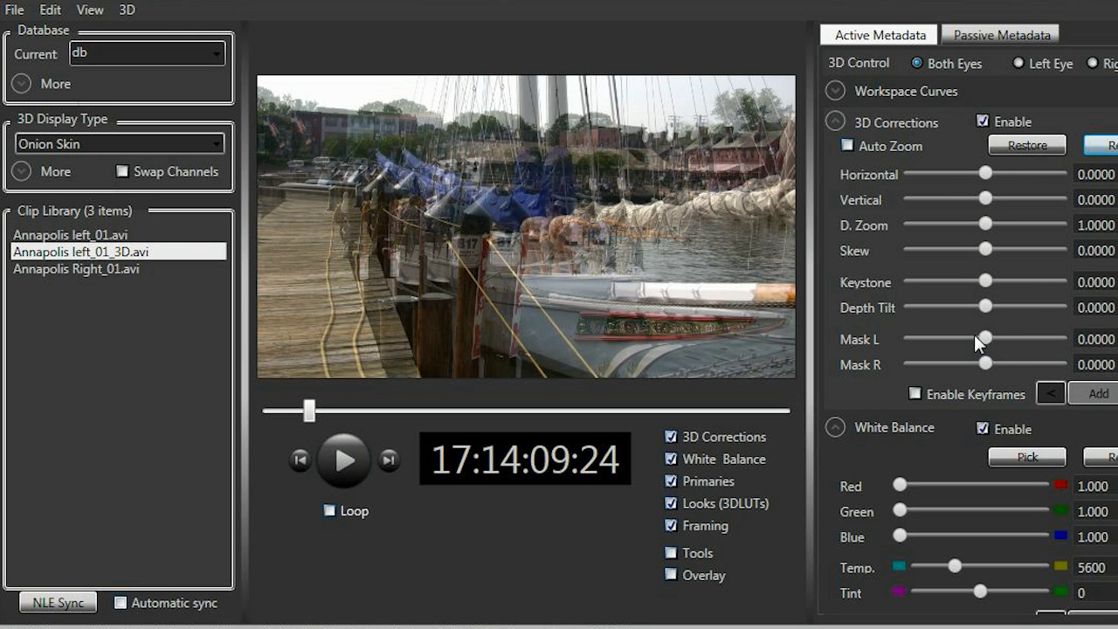
Step: Switch the 3D display to Left Eye only and nudge the Green and Blue white-balance sliders
{"action": "left_click", "coordinate": [214, 144]}
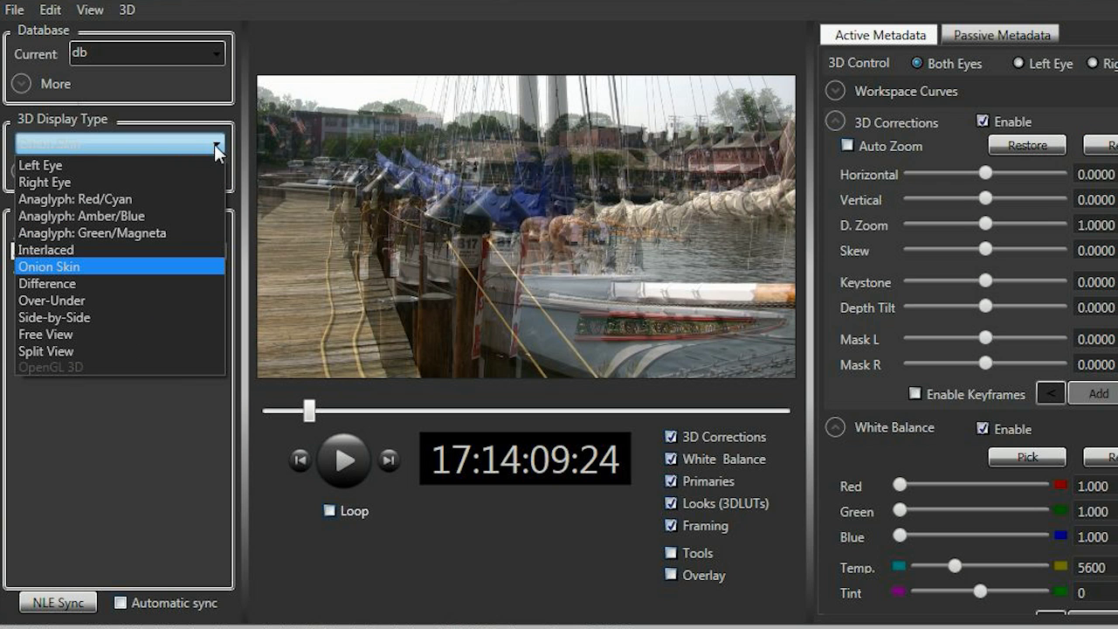
{"action": "left_click", "coordinate": [134, 166]}
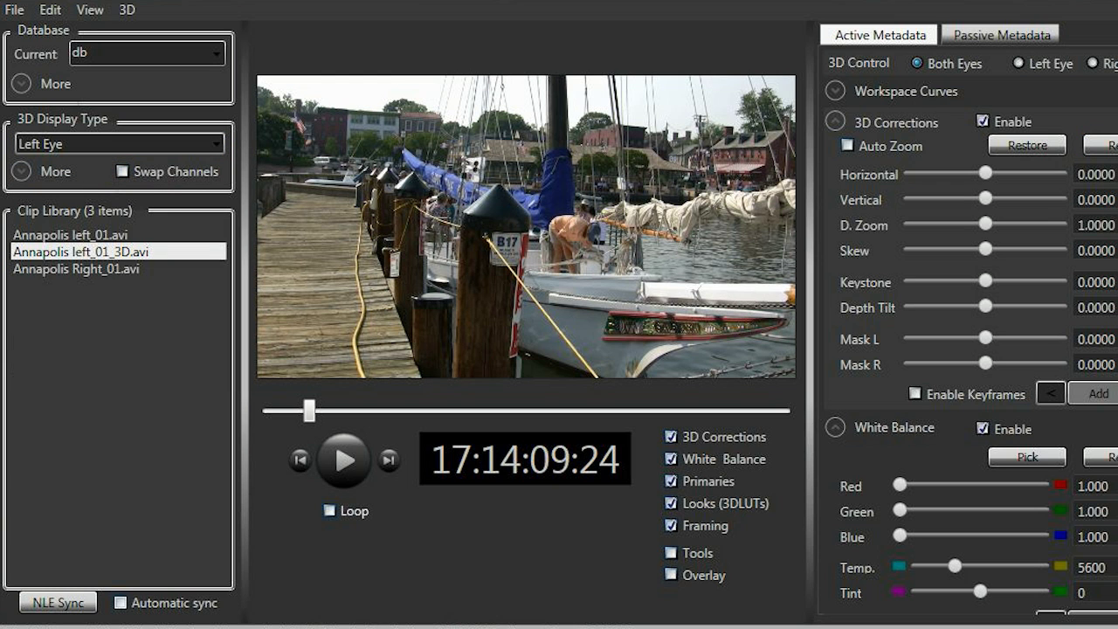
{"action": "scroll", "coordinate": [1018, 277], "scroll_direction": "down", "scroll_amount": 5}
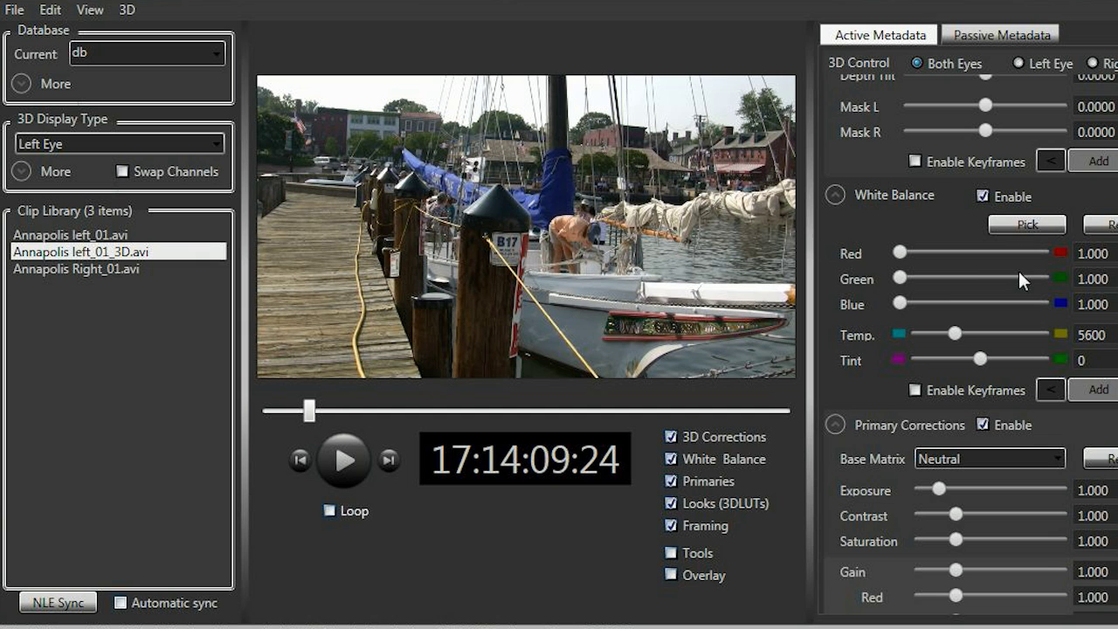
{"action": "mouse_move", "coordinate": [902, 276]}
{"action": "left_mouse_down"}
{"action": "mouse_move", "coordinate": [917, 278]}
{"action": "mouse_move", "coordinate": [907, 278]}
{"action": "left_mouse_up"}
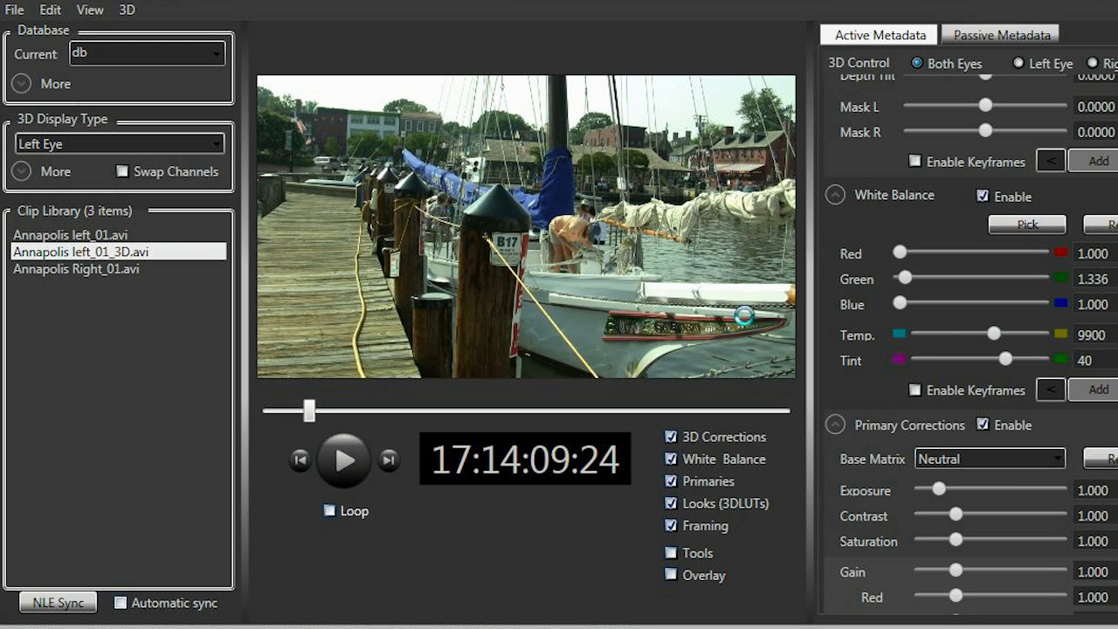
{"action": "left_click_drag", "start_coordinate": [900, 304], "coordinate": [907, 302]}
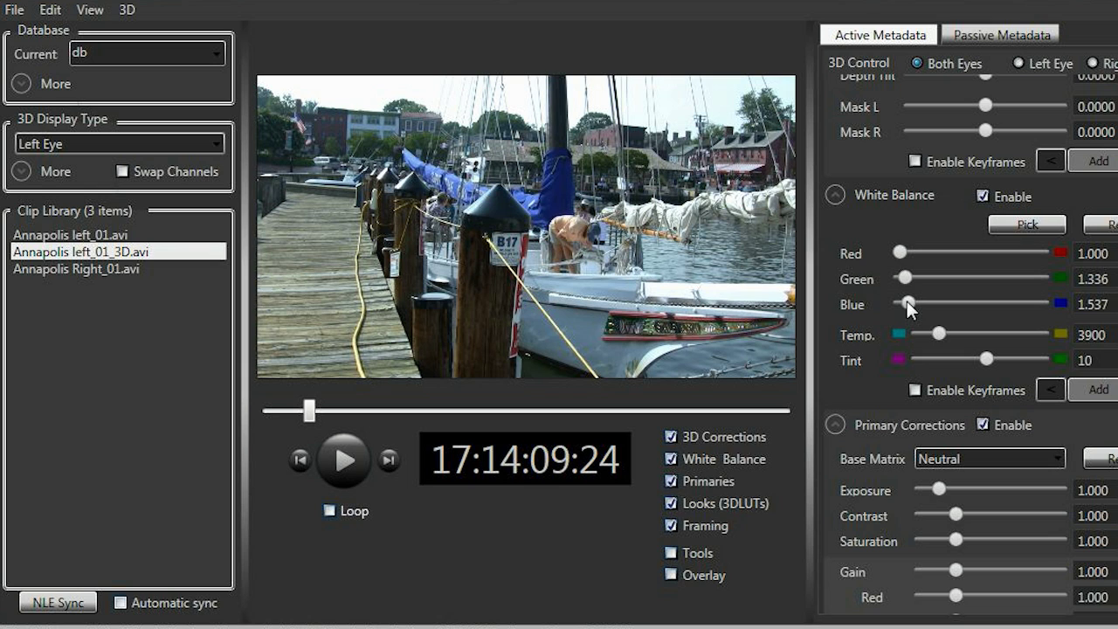
{"action": "left_click", "coordinate": [1100, 225]}
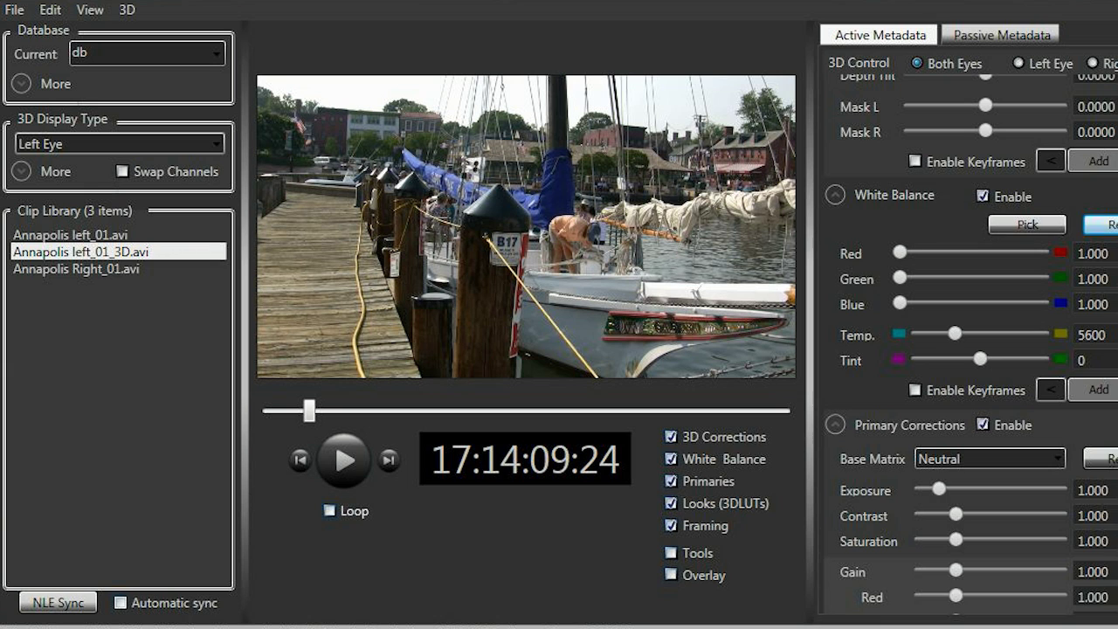
{"action": "scroll", "coordinate": [1100, 209], "scroll_direction": "down", "scroll_amount": 1}
{"action": "scroll", "coordinate": [908, 413], "scroll_direction": "down", "scroll_amount": 3}
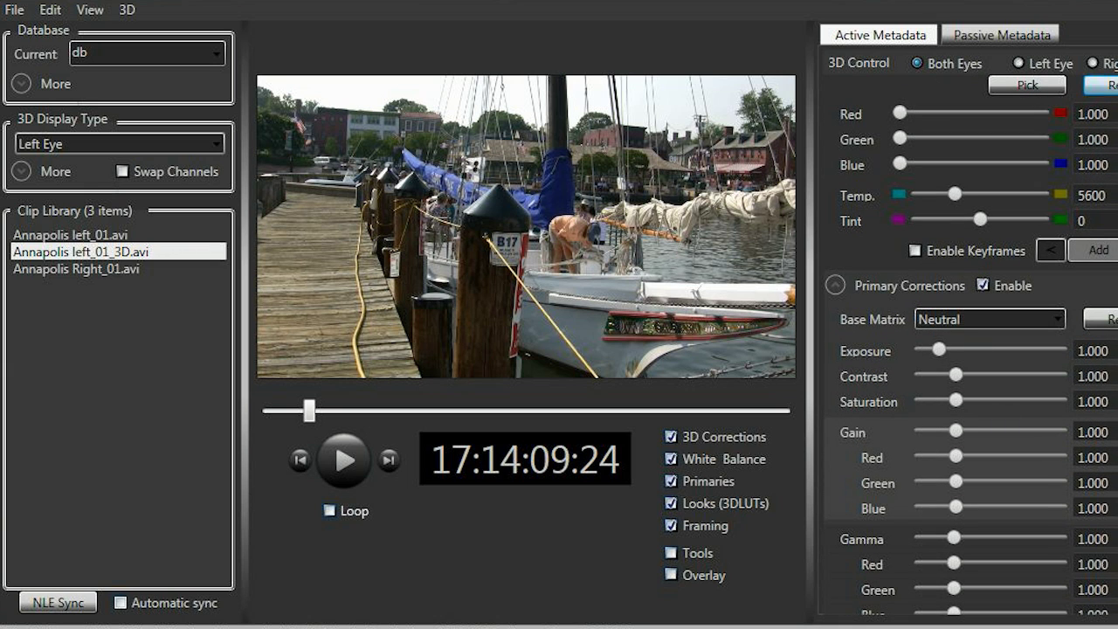
{"action": "scroll", "coordinate": [969, 345], "scroll_direction": "down", "scroll_amount": 2}
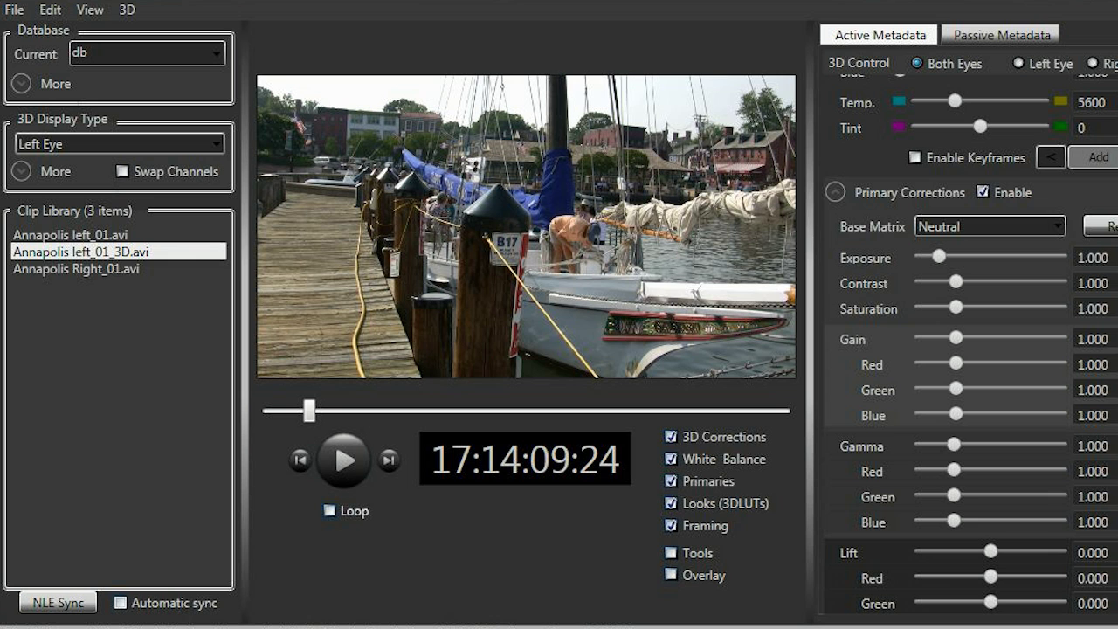
{"action": "scroll", "coordinate": [969, 345], "scroll_direction": "down", "scroll_amount": 10}
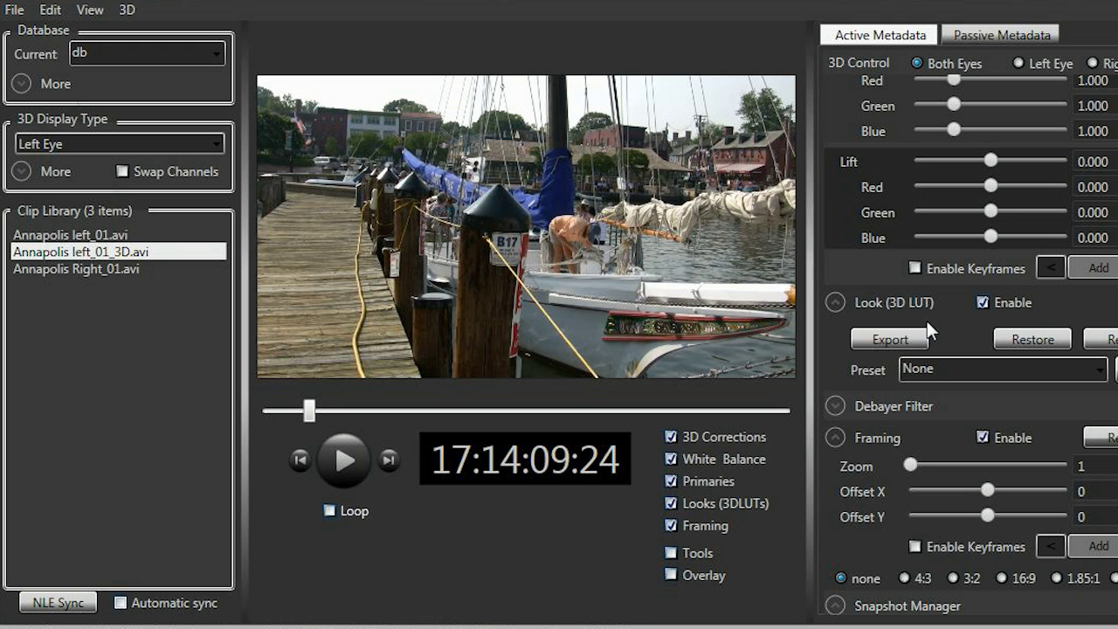
{"action": "left_click", "coordinate": [1098, 371]}
{"action": "left_click", "coordinate": [1050, 407]}
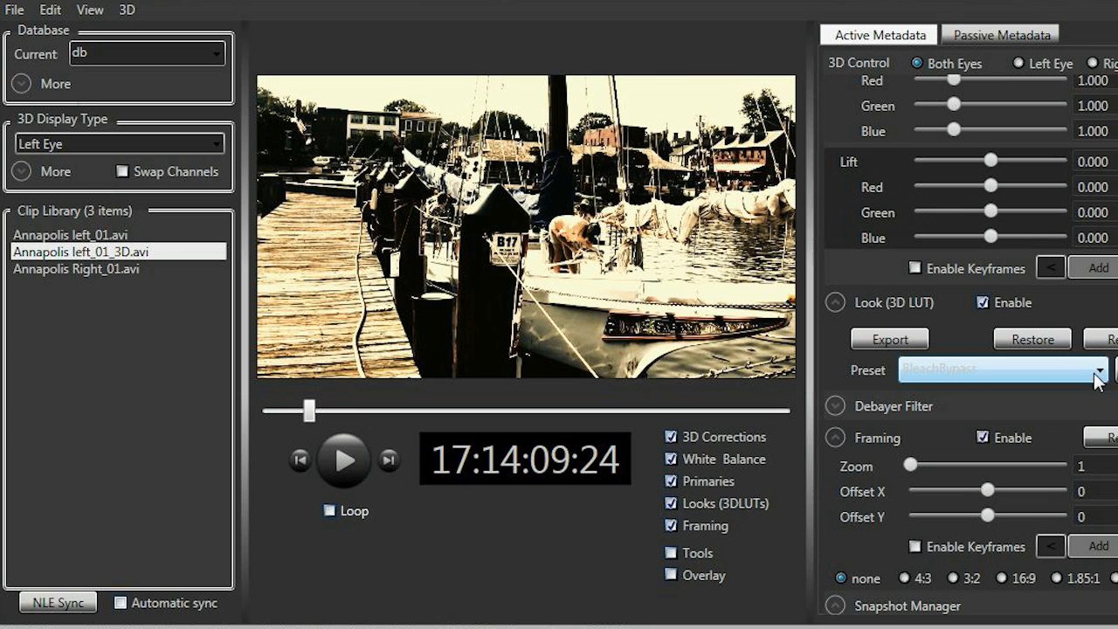
{"action": "left_click", "coordinate": [346, 459]}
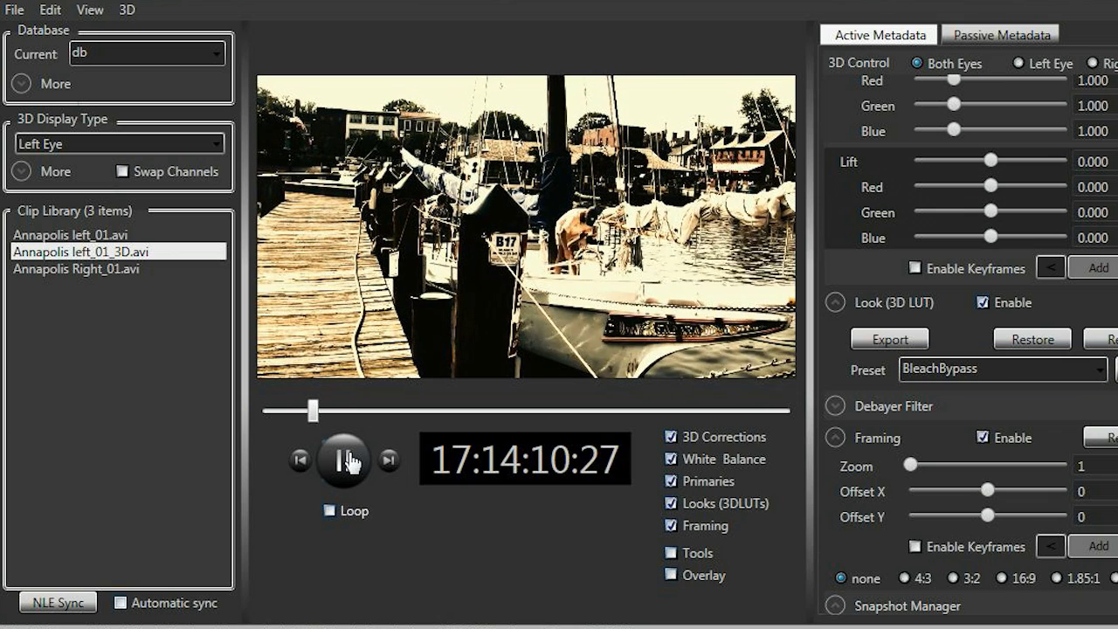
{"action": "left_click", "coordinate": [348, 461]}
{"action": "left_click", "coordinate": [1098, 371]}
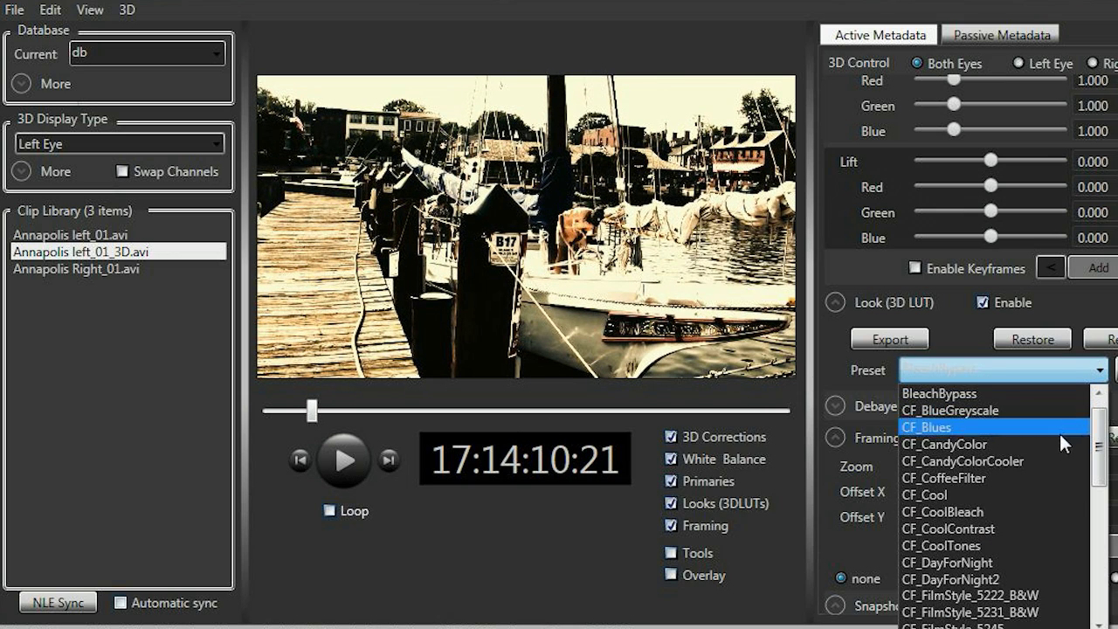
{"action": "left_click", "coordinate": [1031, 512]}
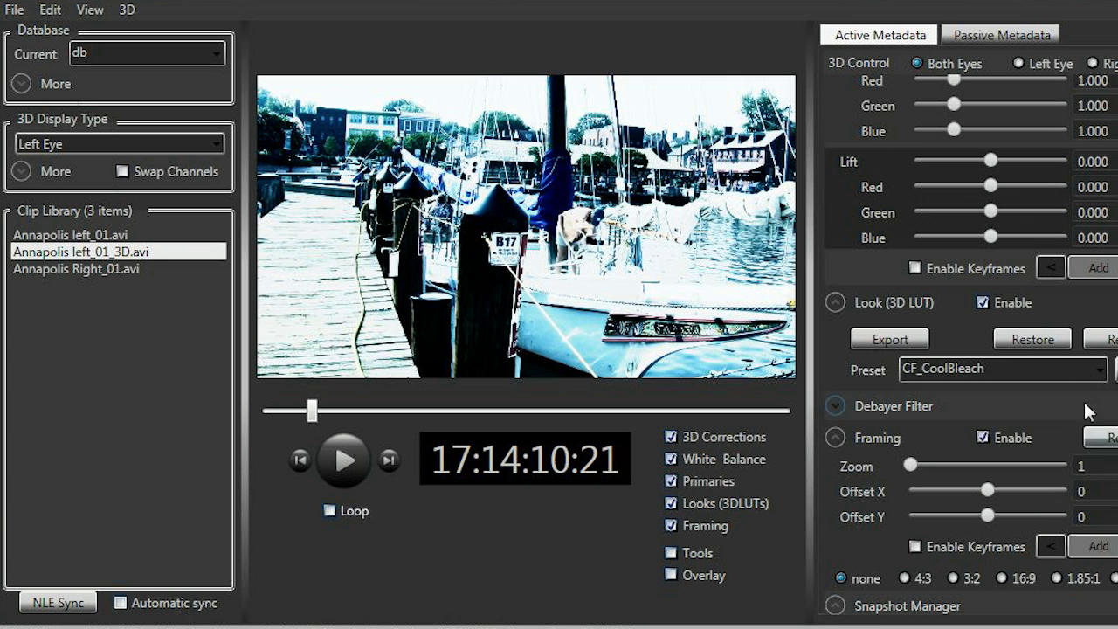
{"action": "left_click", "coordinate": [1098, 370]}
{"action": "left_click", "coordinate": [996, 580]}
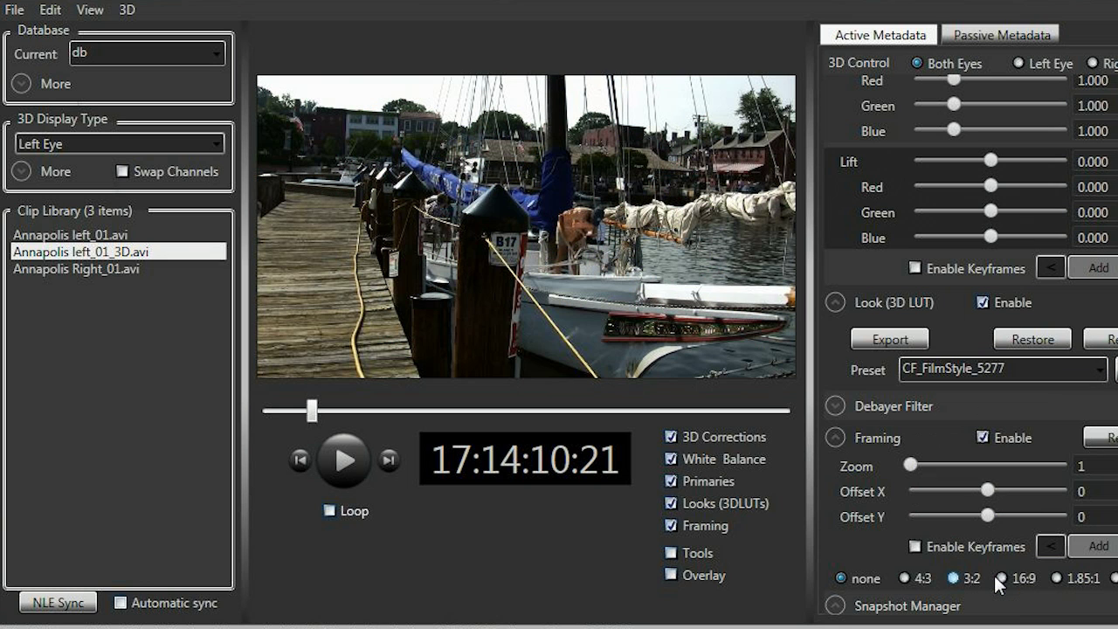
{"action": "left_click", "coordinate": [1100, 339]}
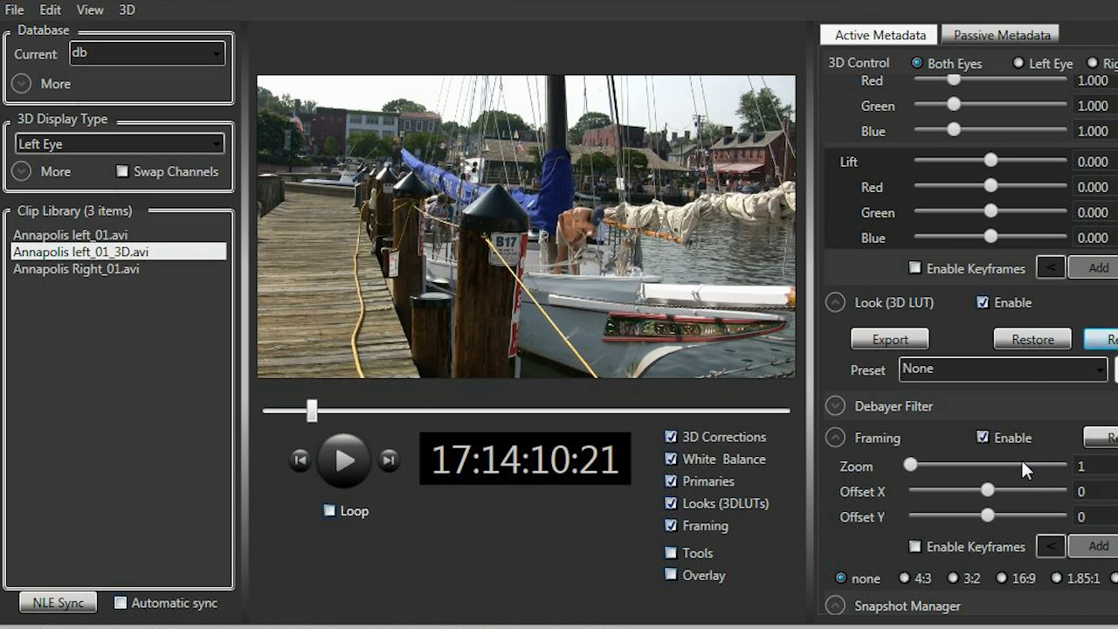
Step: Cycle the preview through Red/Cyan, Amber/Blue, and finally Green/Magenta anaglyph modes
{"action": "scroll", "coordinate": [1021, 458], "scroll_direction": "up", "scroll_amount": 10}
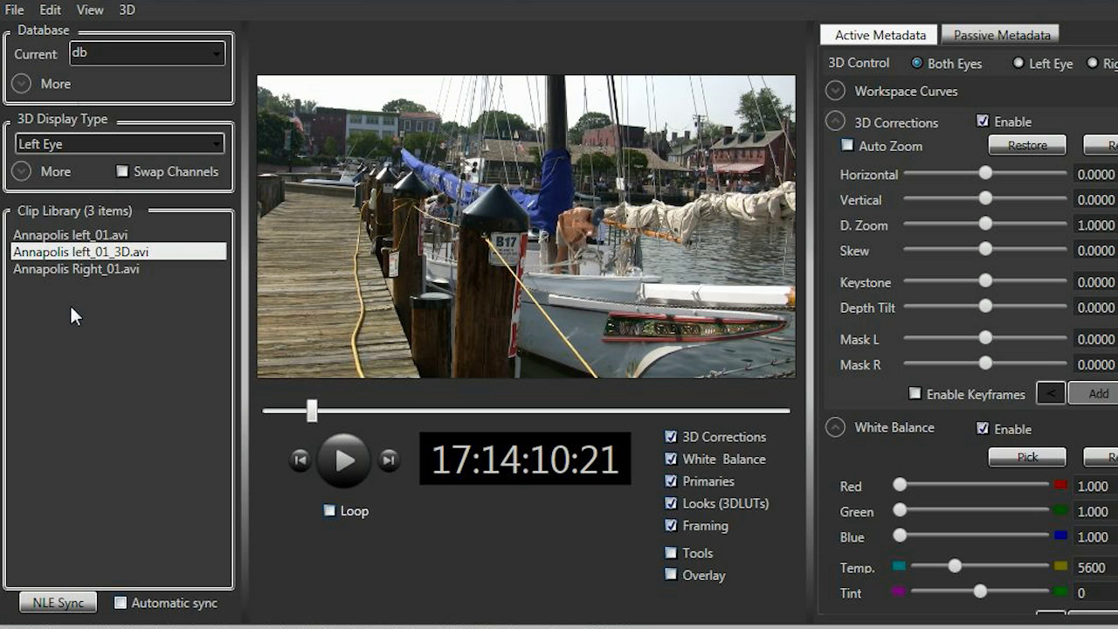
{"action": "left_click", "coordinate": [214, 145]}
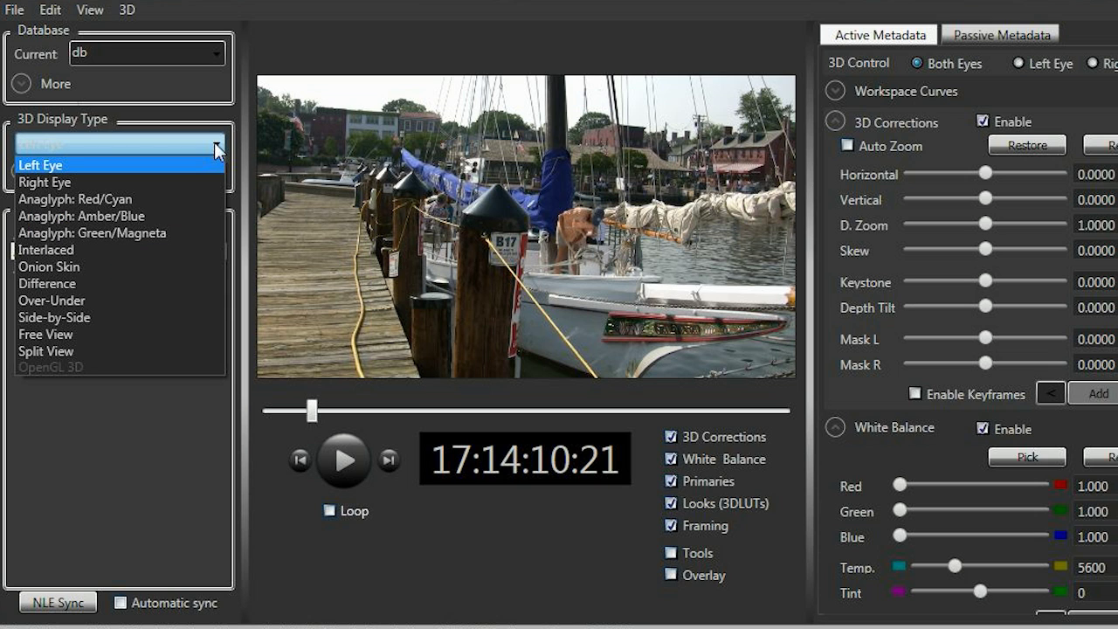
{"action": "left_click", "coordinate": [184, 205]}
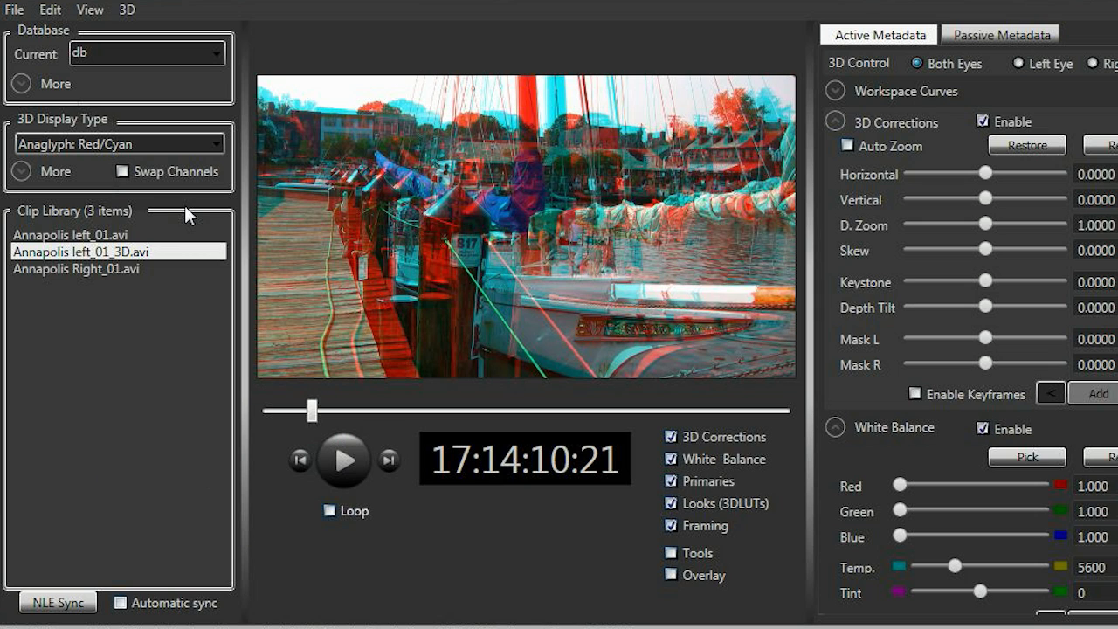
{"action": "left_click", "coordinate": [213, 146]}
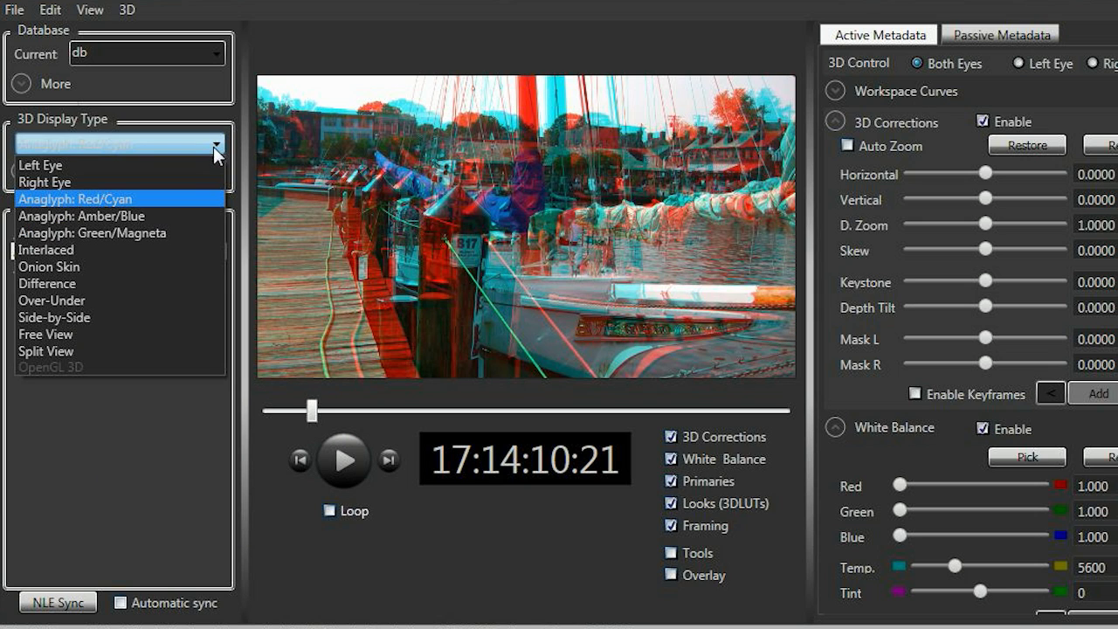
{"action": "left_click", "coordinate": [184, 214]}
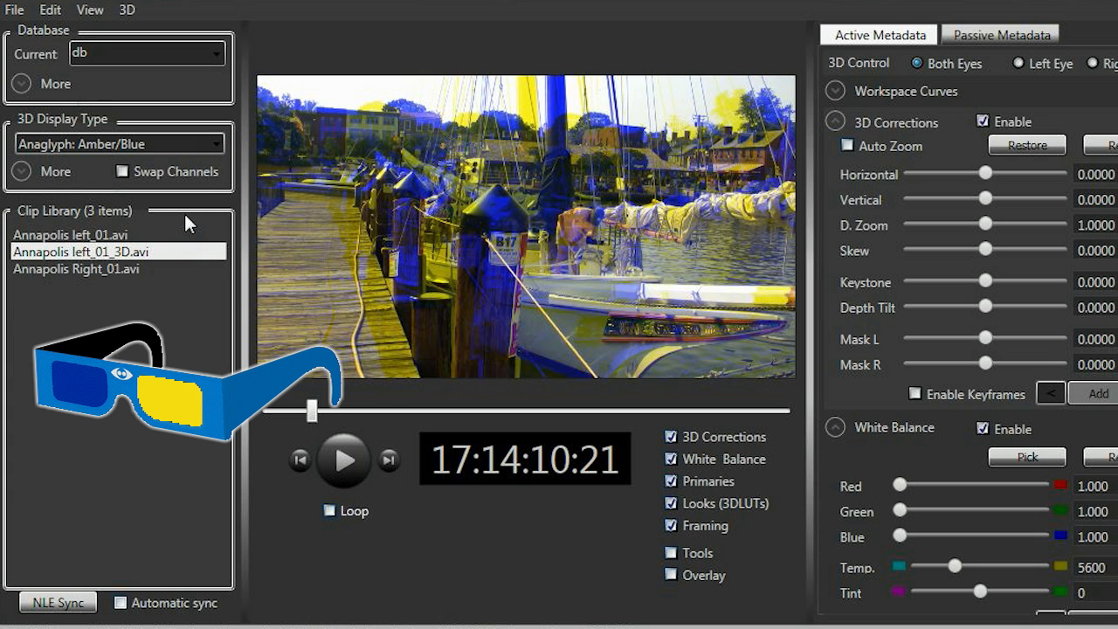
{"action": "left_click", "coordinate": [185, 144]}
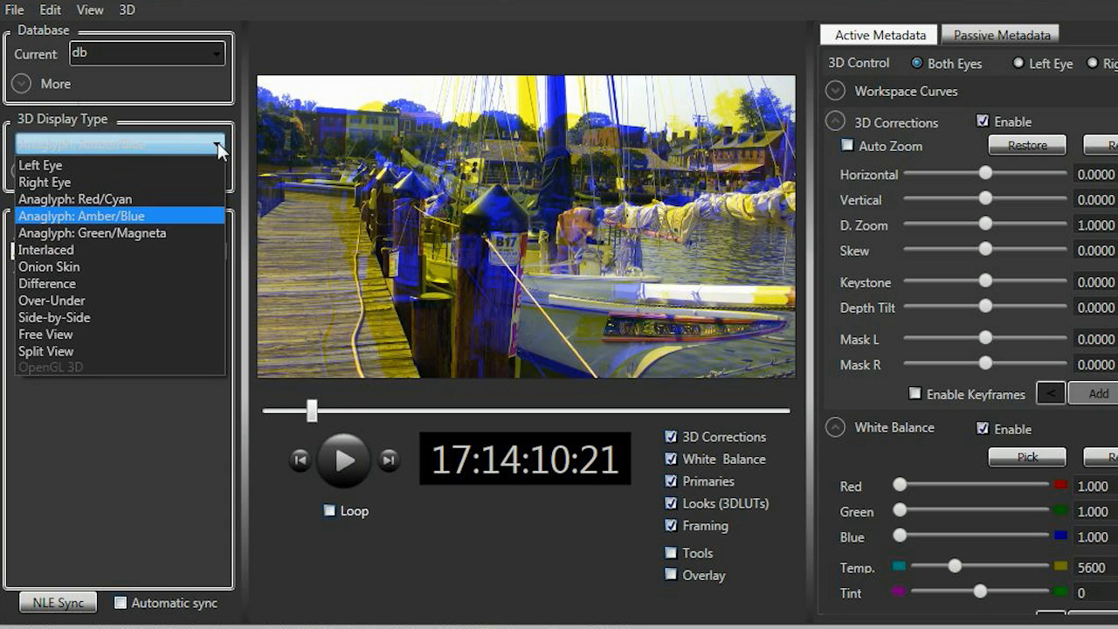
{"action": "left_click", "coordinate": [186, 234]}
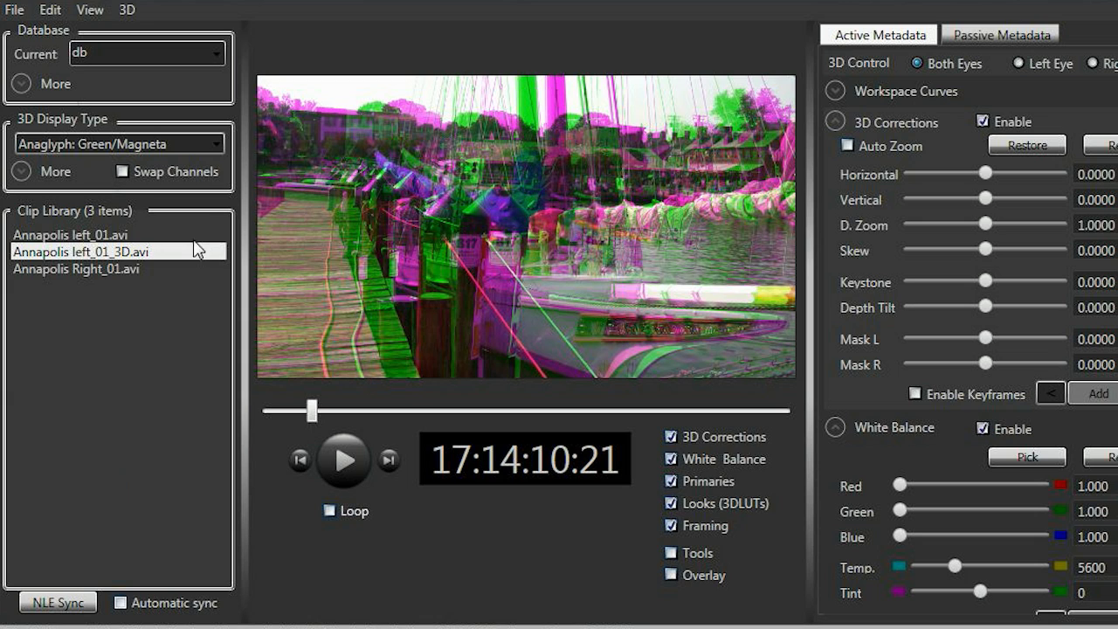
Step: Set the 3D display to Left Eye and bring up View > OpenGL Player Preferences
{"action": "left_click", "coordinate": [213, 143]}
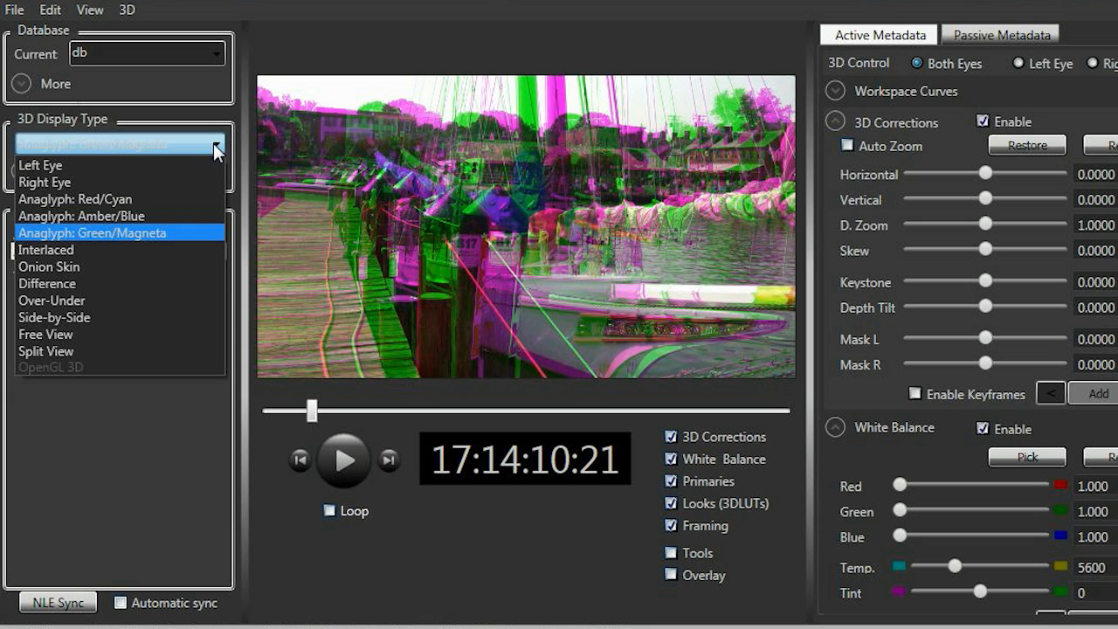
{"action": "left_click", "coordinate": [203, 165]}
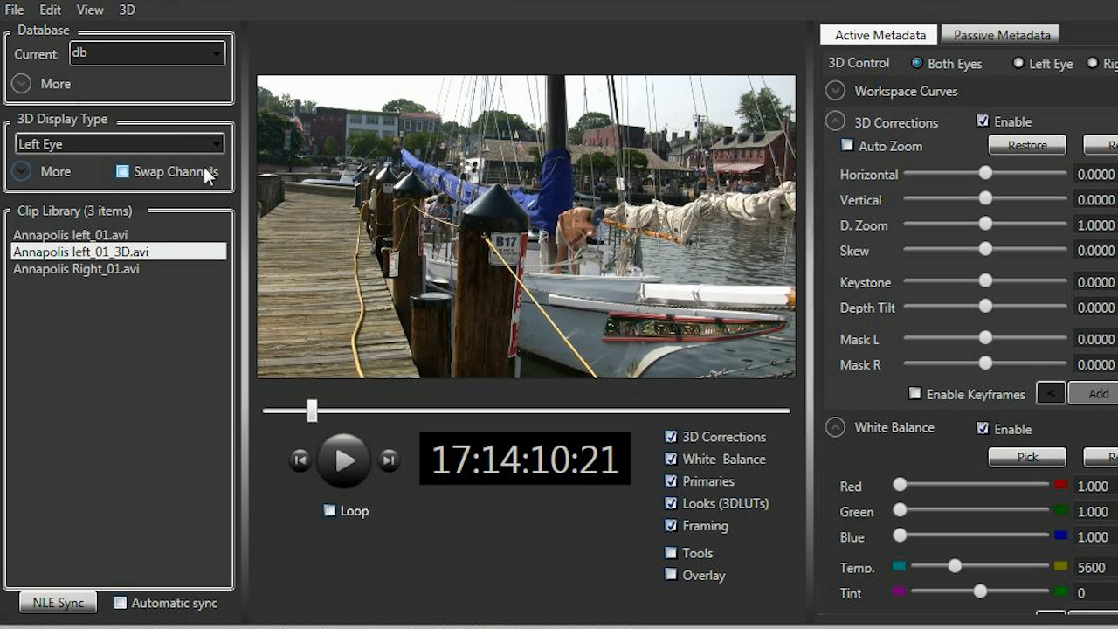
{"action": "left_click", "coordinate": [90, 10]}
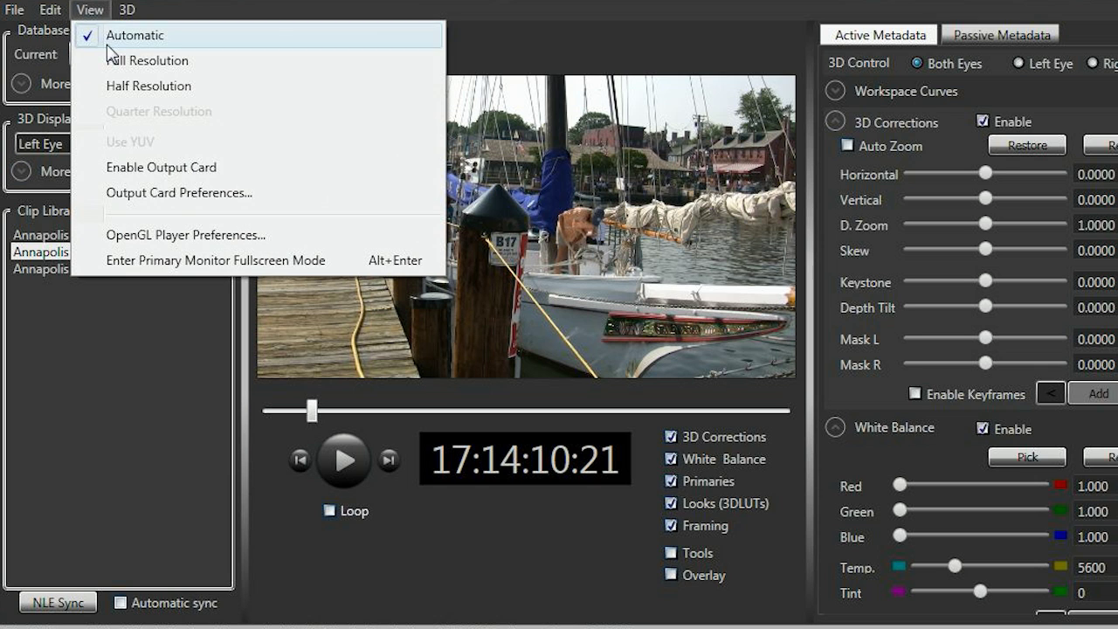
{"action": "left_click", "coordinate": [196, 241]}
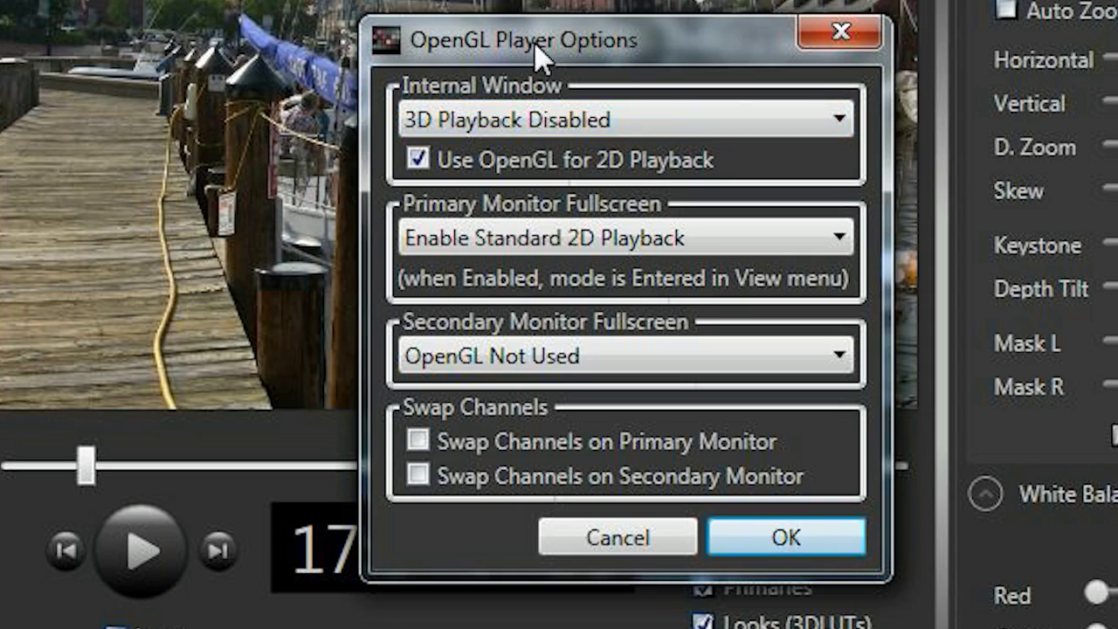
Step: Drag the OpenGL Player Options dialog to the right edge, clear of the preview
{"action": "left_click_drag", "start_coordinate": [536, 49], "coordinate": [1117, 7]}
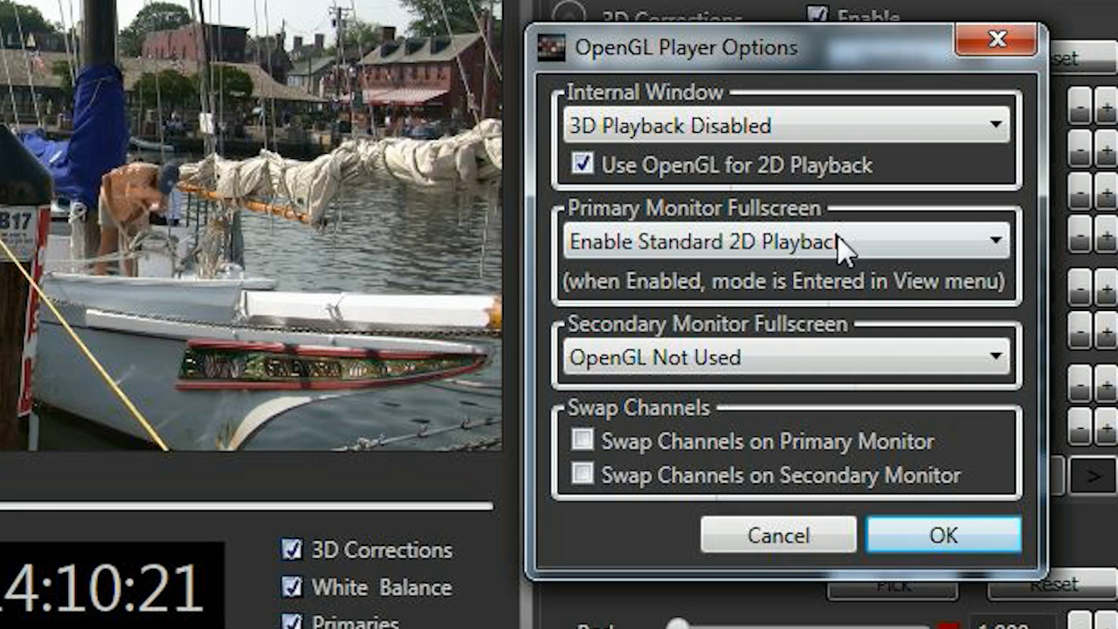
Step: Set Secondary Monitor Fullscreen to Passive 3D - Horizontal Interlace
{"action": "left_click", "coordinate": [995, 367]}
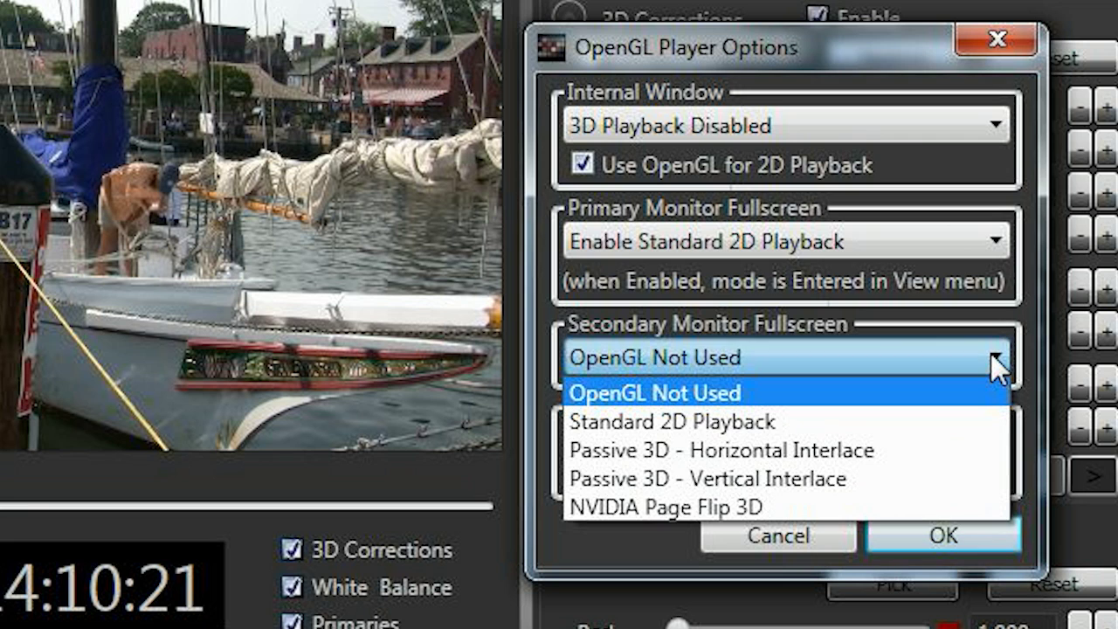
{"action": "left_click", "coordinate": [928, 455]}
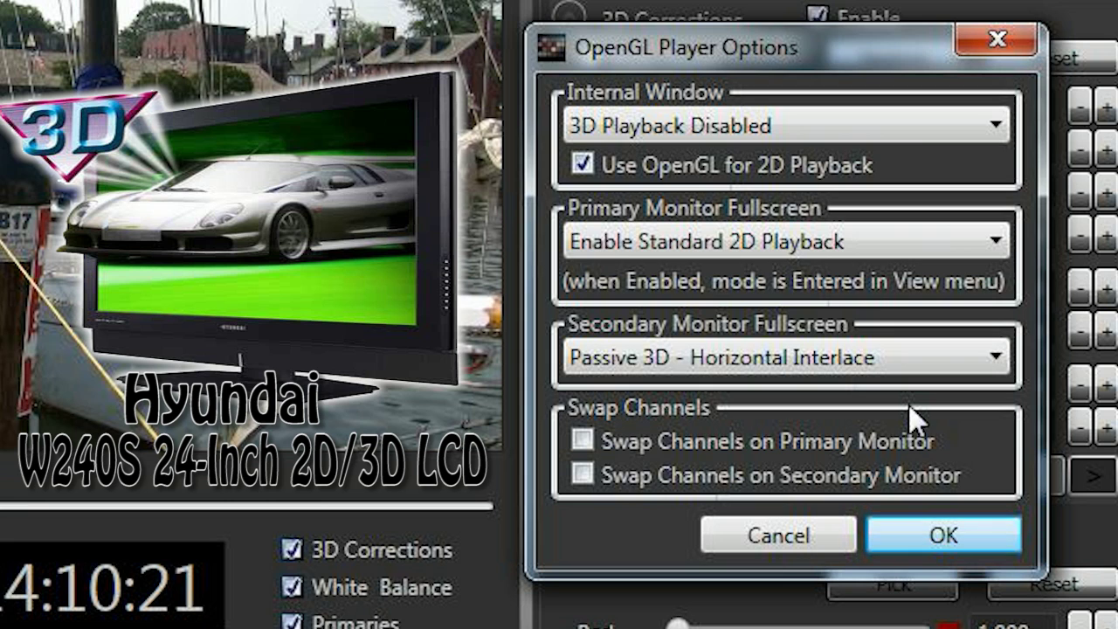
{"action": "left_click", "coordinate": [929, 533]}
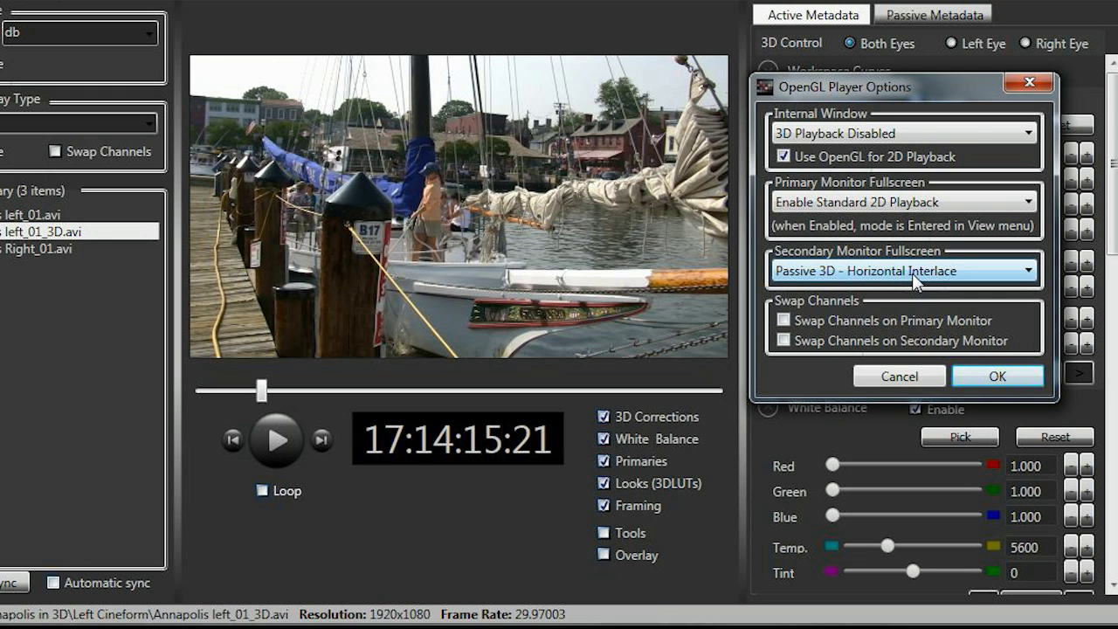
Step: Change Secondary Monitor Fullscreen back to Standard 2D Playback and confirm with OK
{"action": "left_click", "coordinate": [1029, 271]}
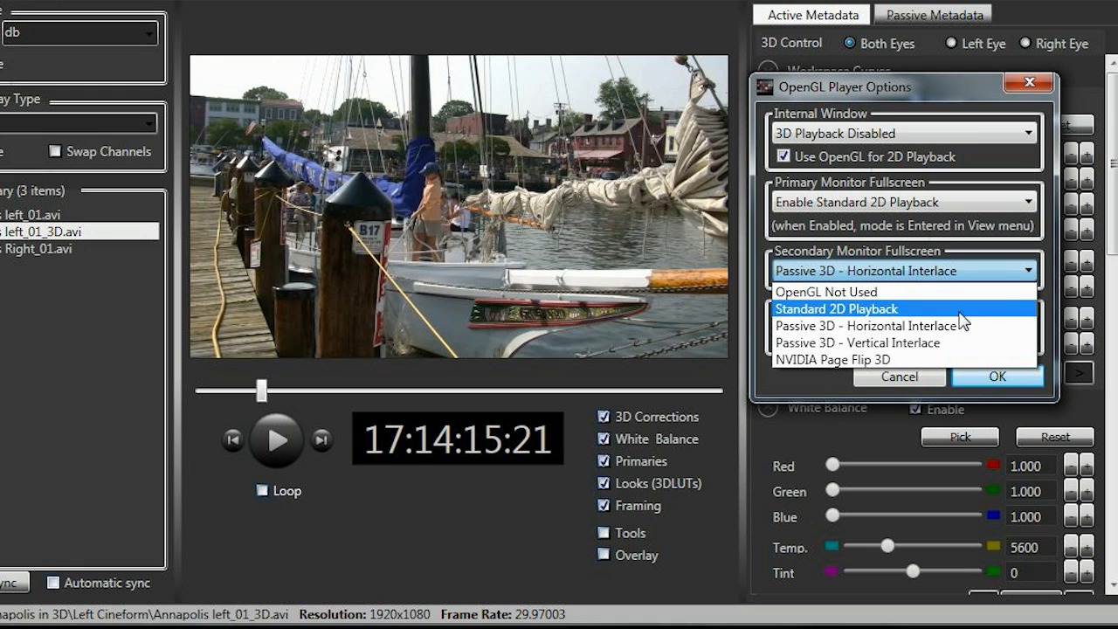
{"action": "left_click", "coordinate": [945, 311]}
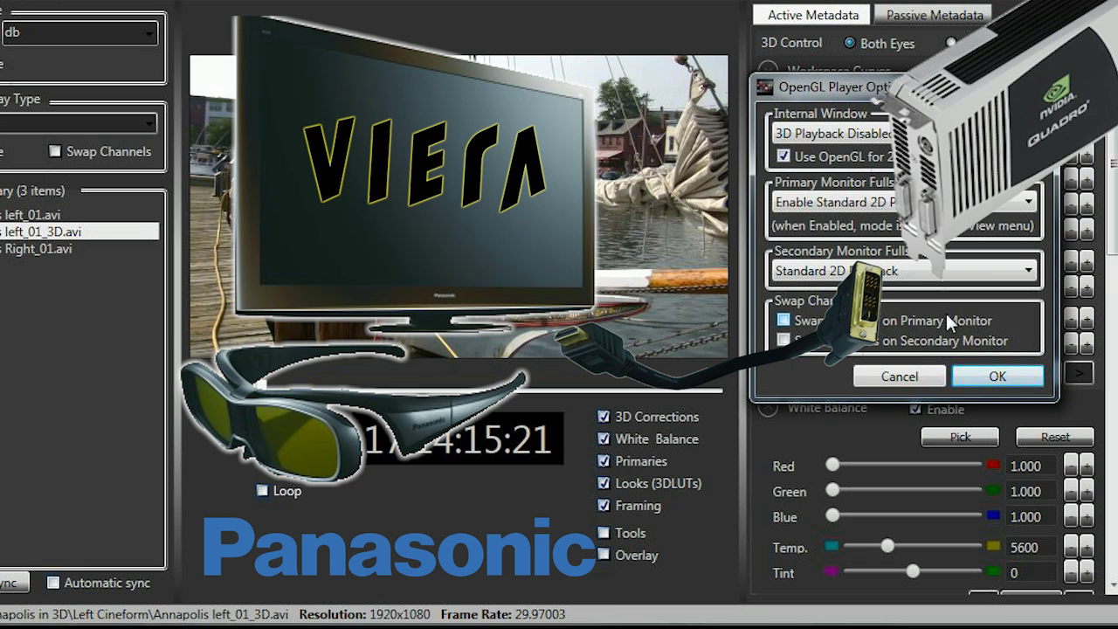
{"action": "left_click", "coordinate": [996, 374]}
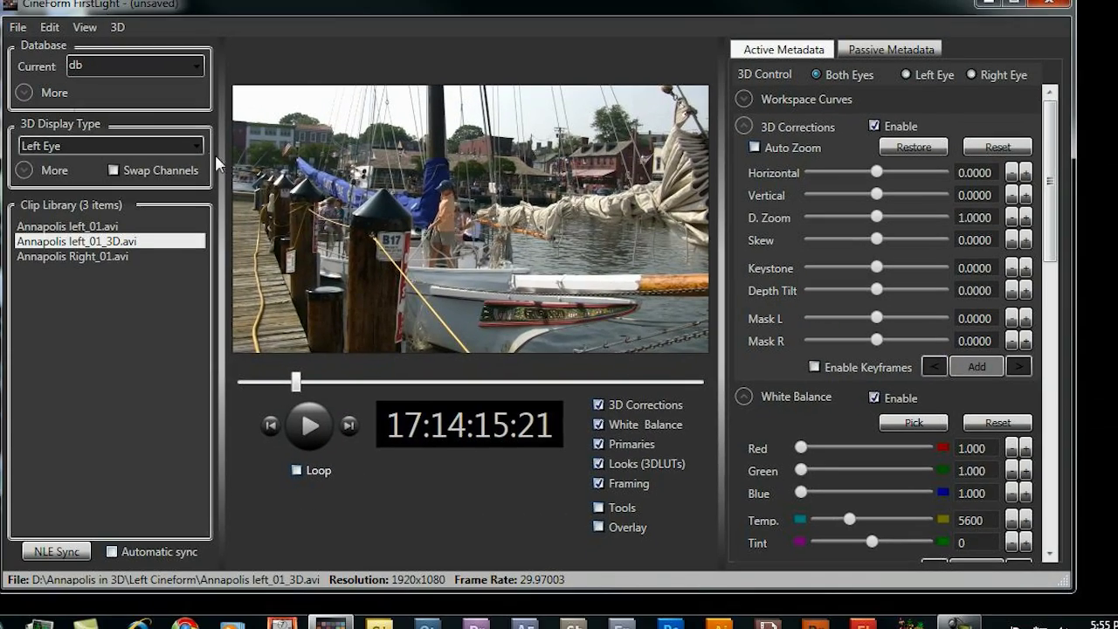
Step: Change the 3D Display Type from Left Eye to Side-by-Side
{"action": "left_click", "coordinate": [152, 123]}
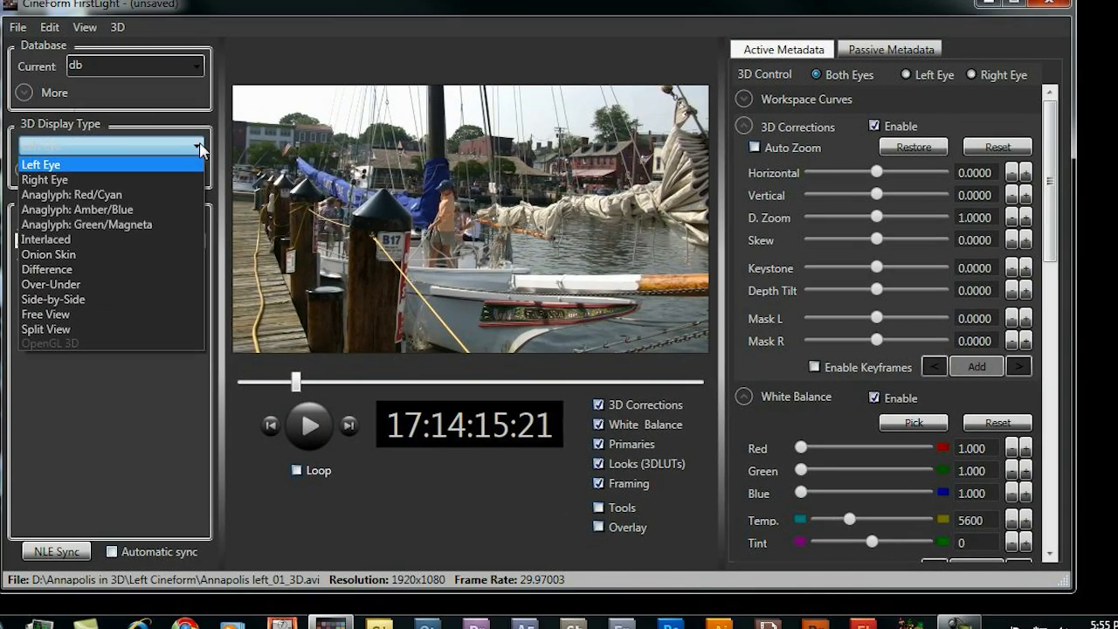
{"action": "left_click", "coordinate": [126, 300]}
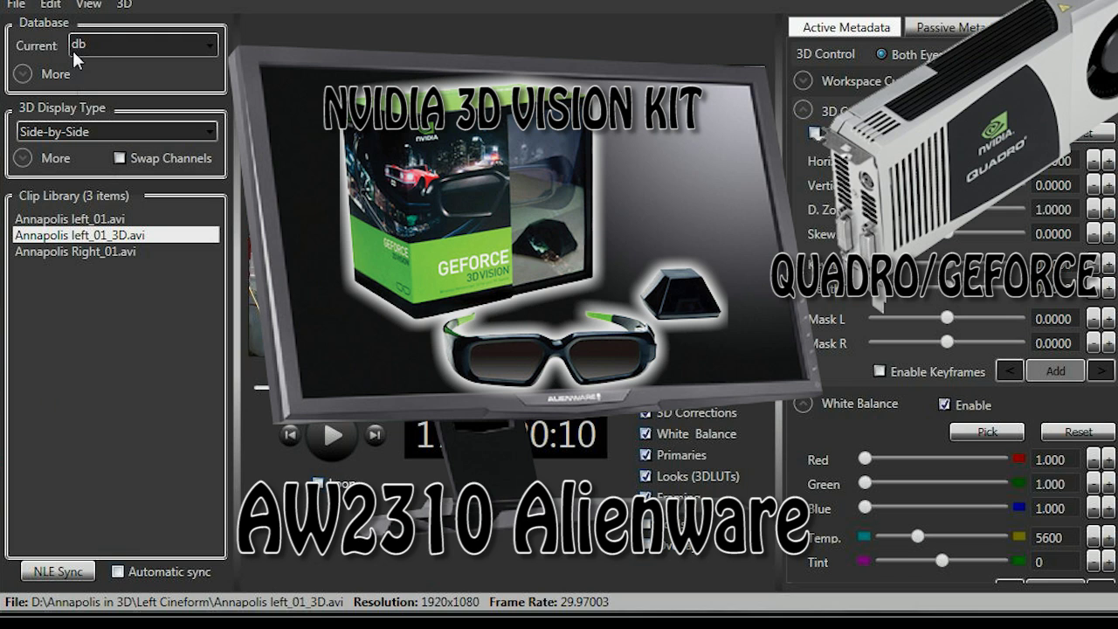
Step: Reopen OpenGL Player Options and set Internal Window, Primary and Secondary Fullscreen to NVIDIA Page Flip 3D
{"action": "left_click", "coordinate": [88, 6]}
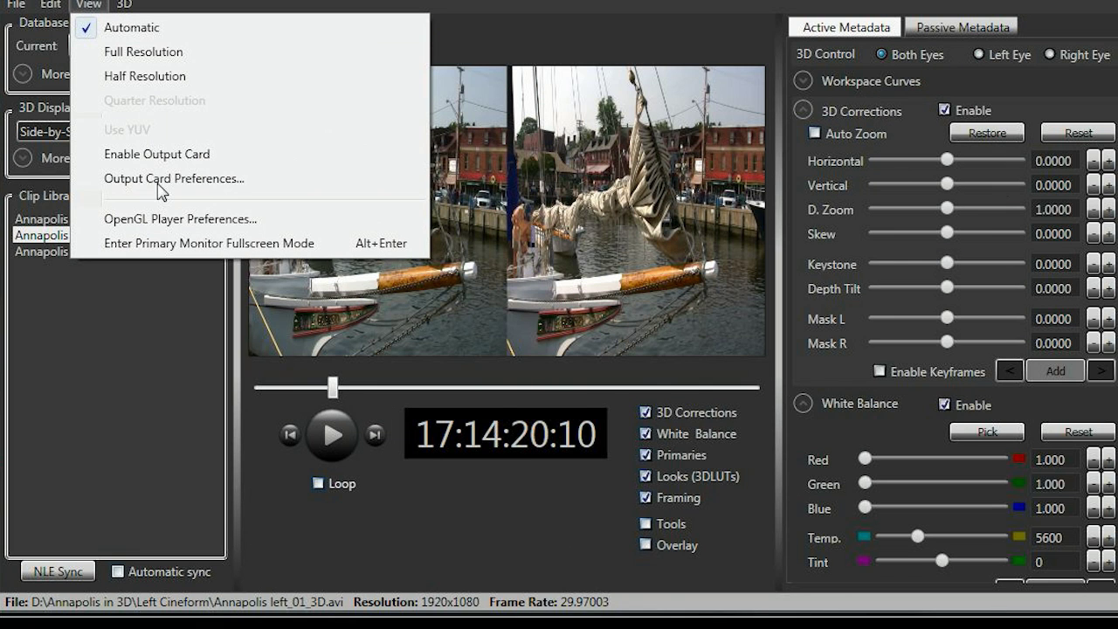
{"action": "left_click", "coordinate": [170, 223]}
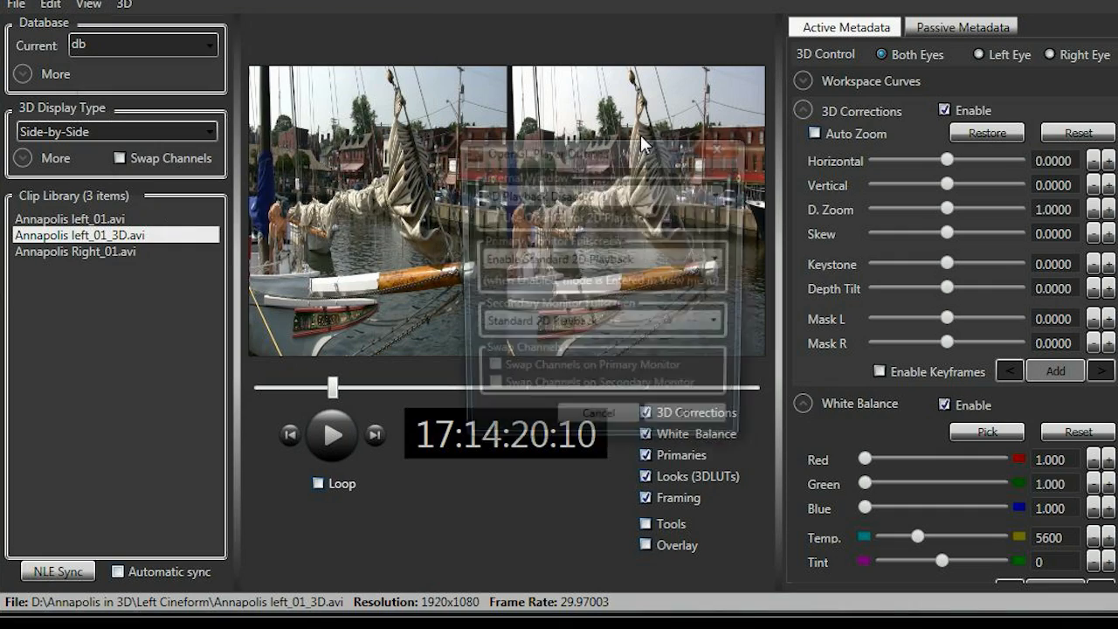
{"action": "left_click_drag", "start_coordinate": [627, 149], "coordinate": [946, 96]}
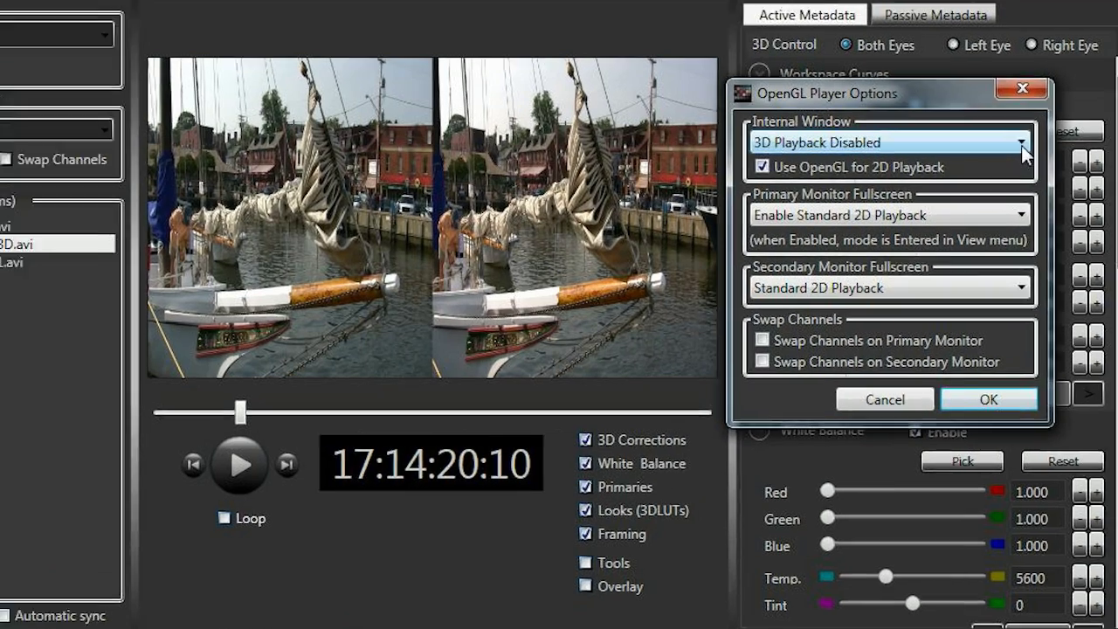
{"action": "left_click", "coordinate": [1039, 144]}
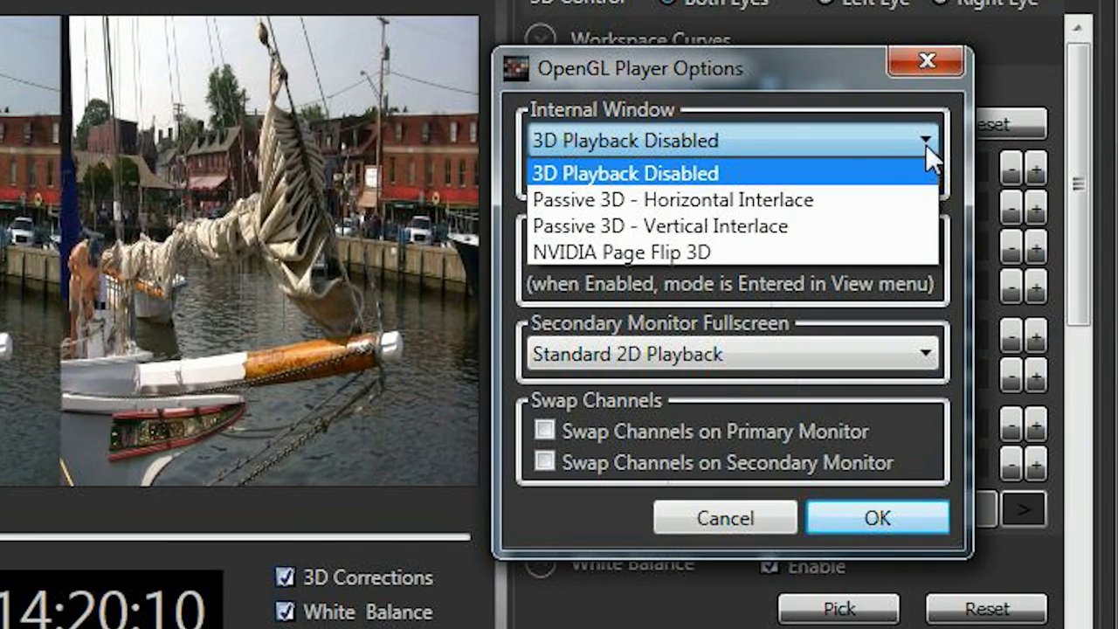
{"action": "left_click", "coordinate": [682, 257]}
{"action": "left_click", "coordinate": [926, 248]}
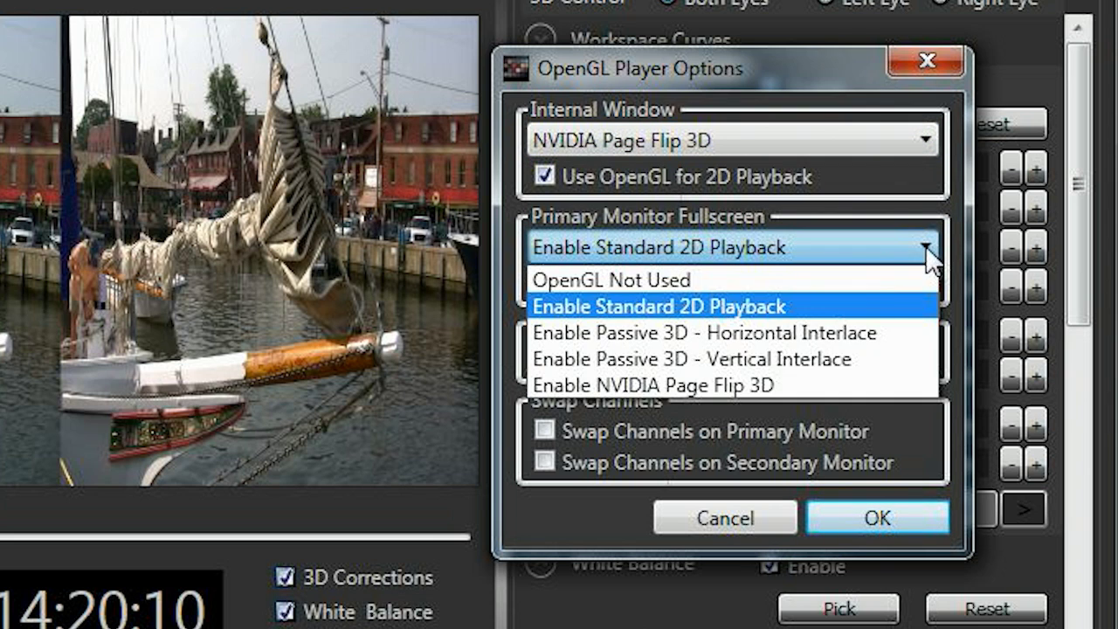
{"action": "left_click", "coordinate": [745, 384]}
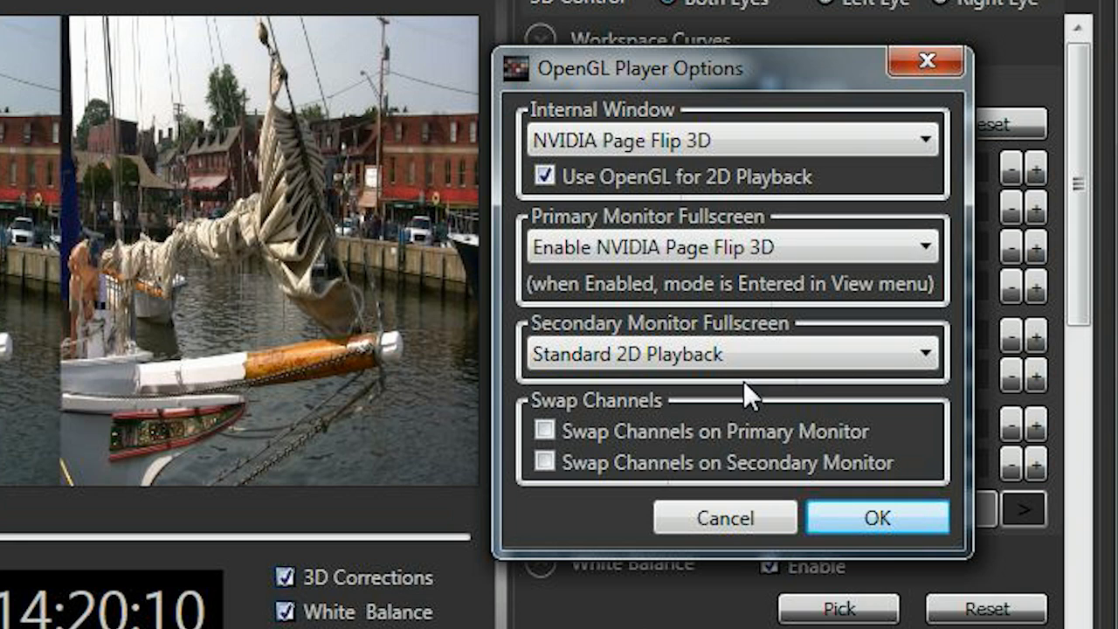
{"action": "left_click", "coordinate": [926, 354]}
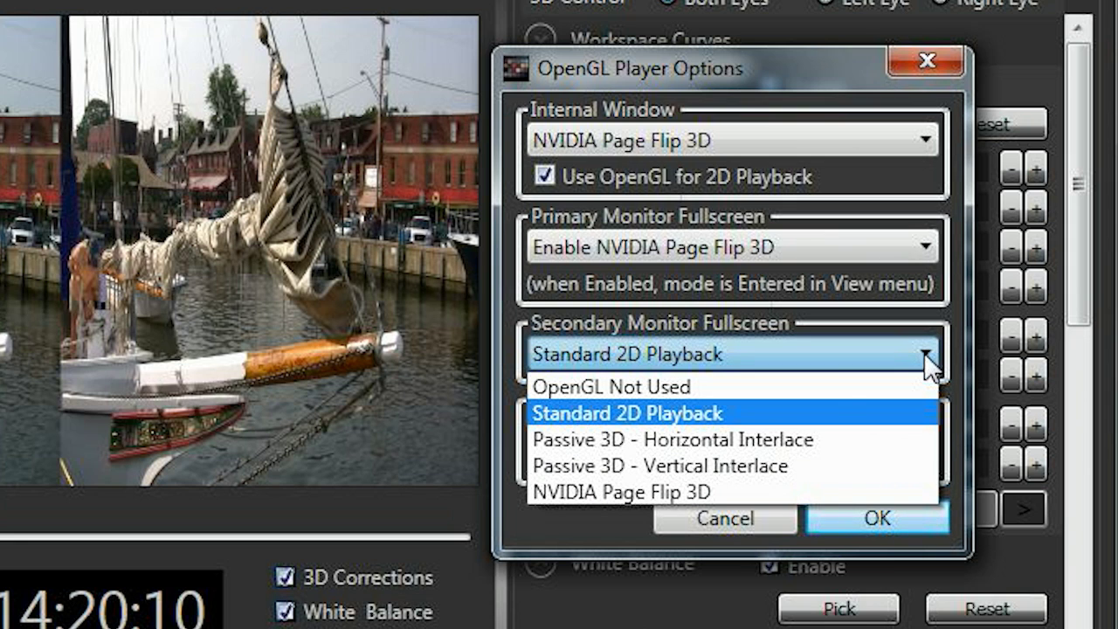
{"action": "left_click", "coordinate": [706, 493]}
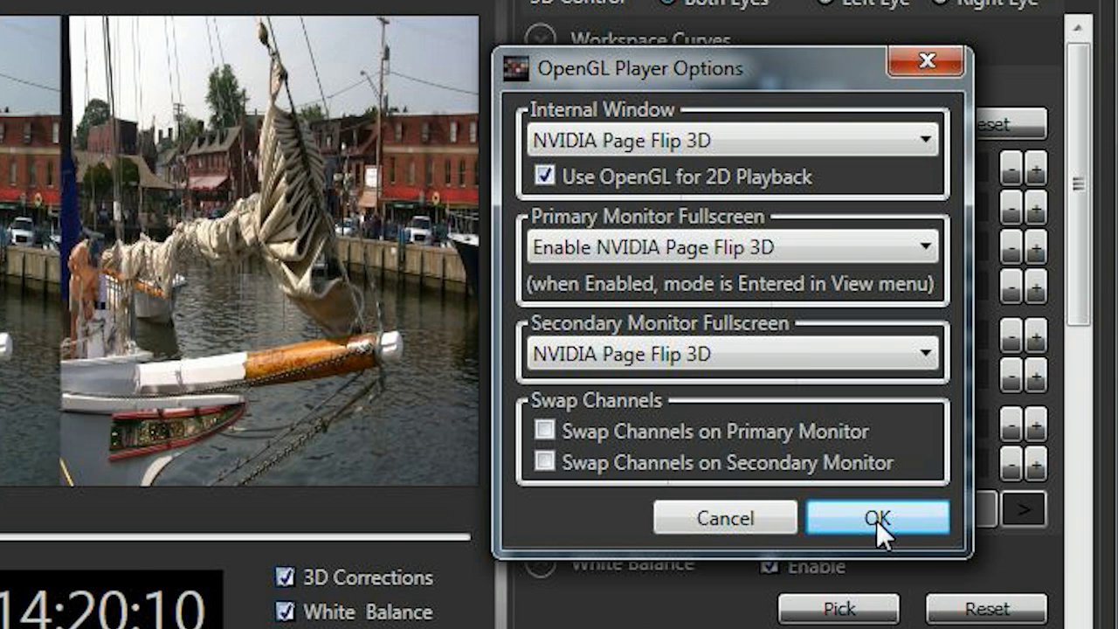
Step: Confirm the NVIDIA Page Flip 3D settings with OK, returning to the clip at 17:14:20:10
{"action": "left_click", "coordinate": [876, 519]}
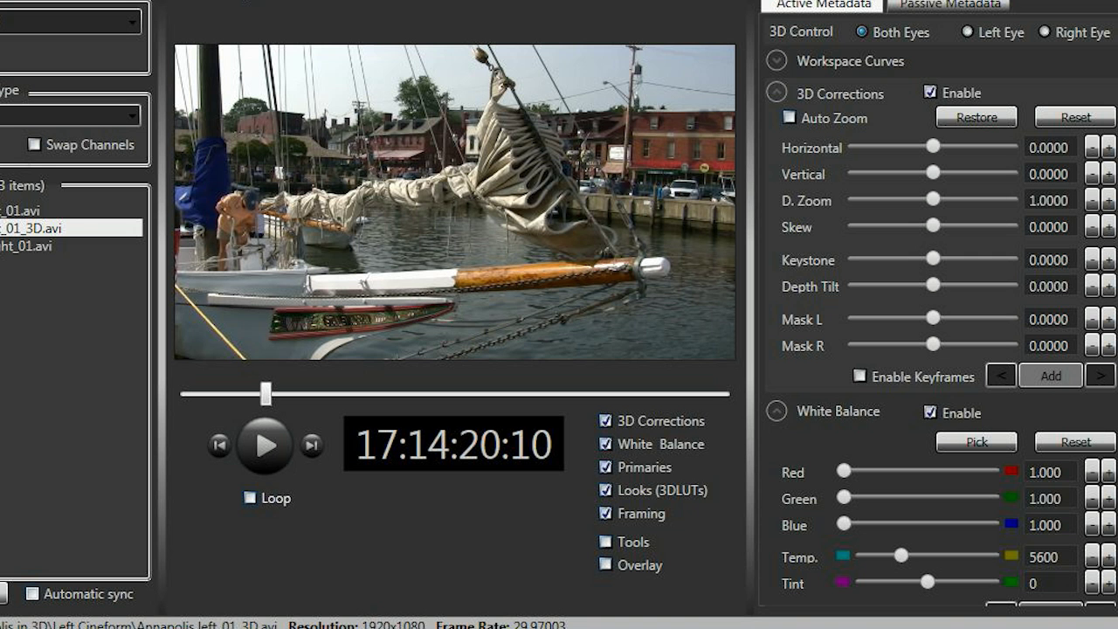